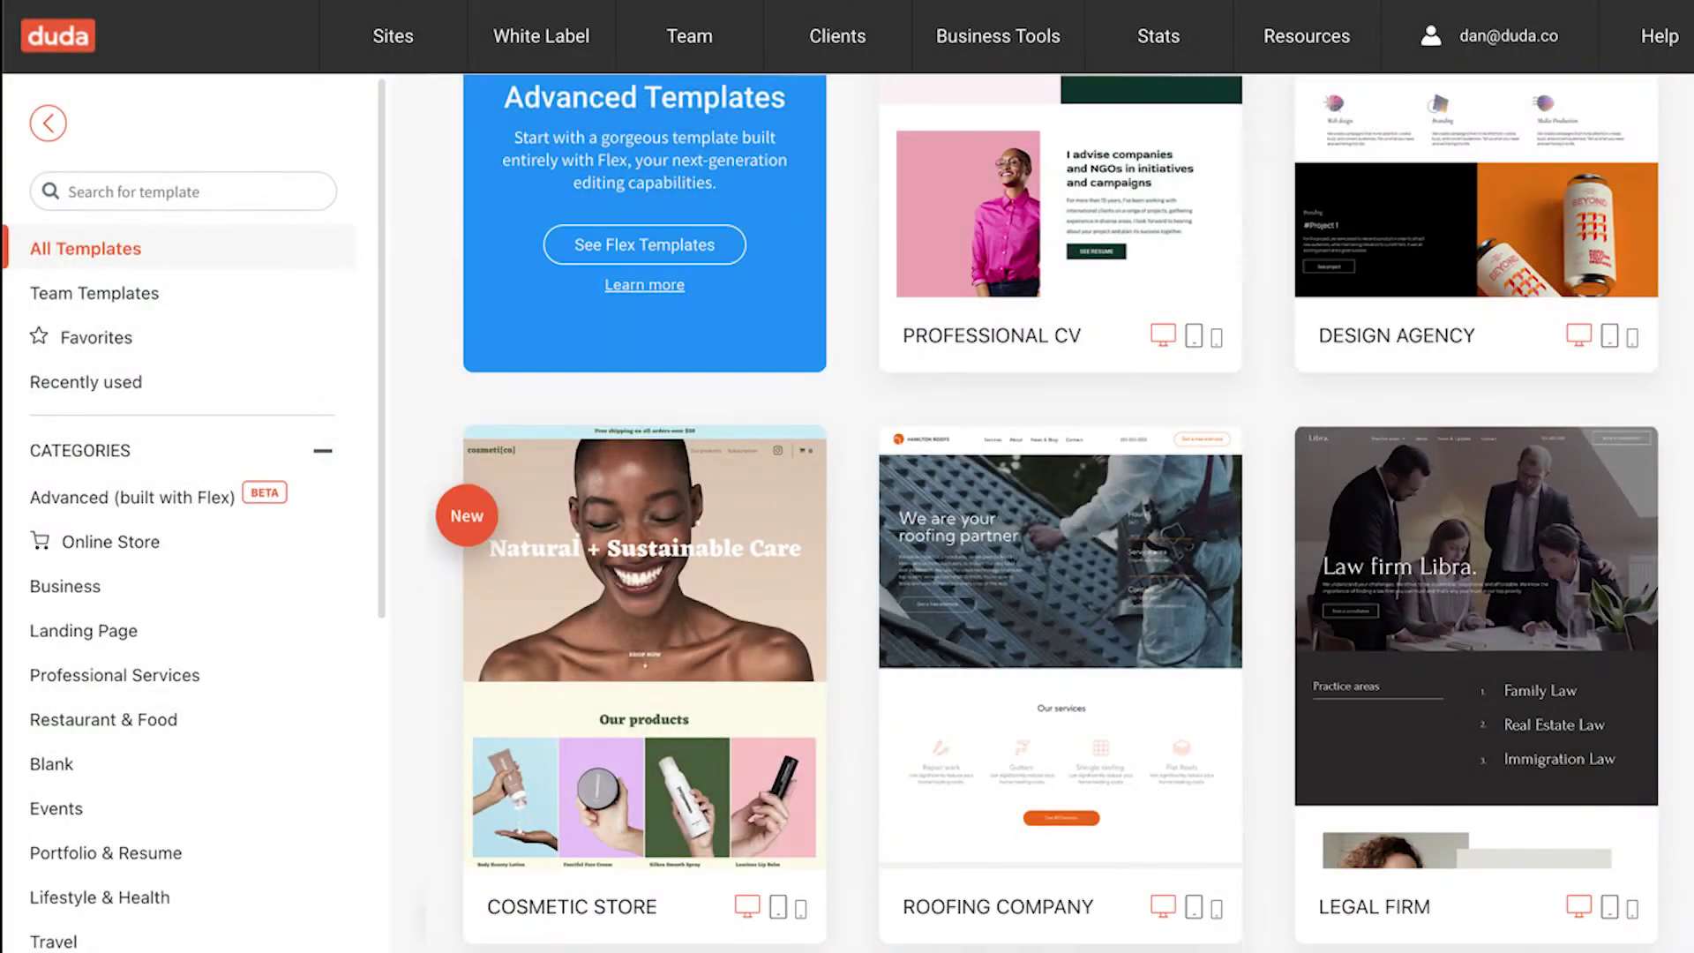
Scroll the All Templates gallery down until the Hobby Store template card shows
scroll(1059, 512, down, 8)
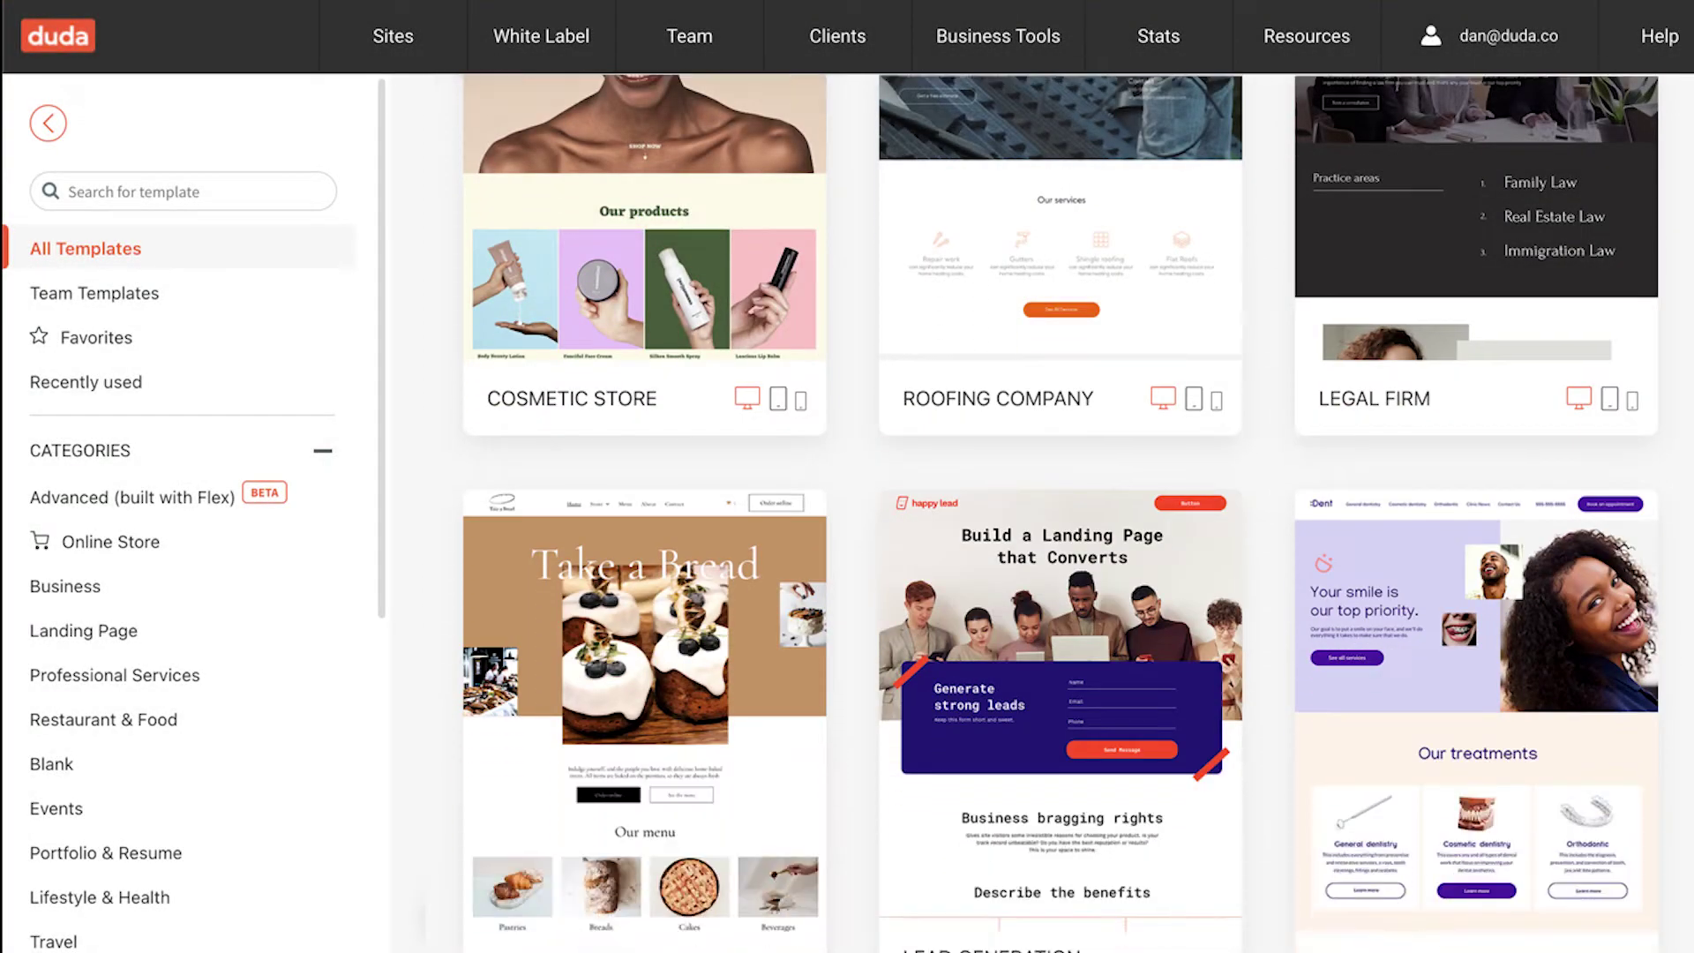
scroll(1058, 511, down, 8)
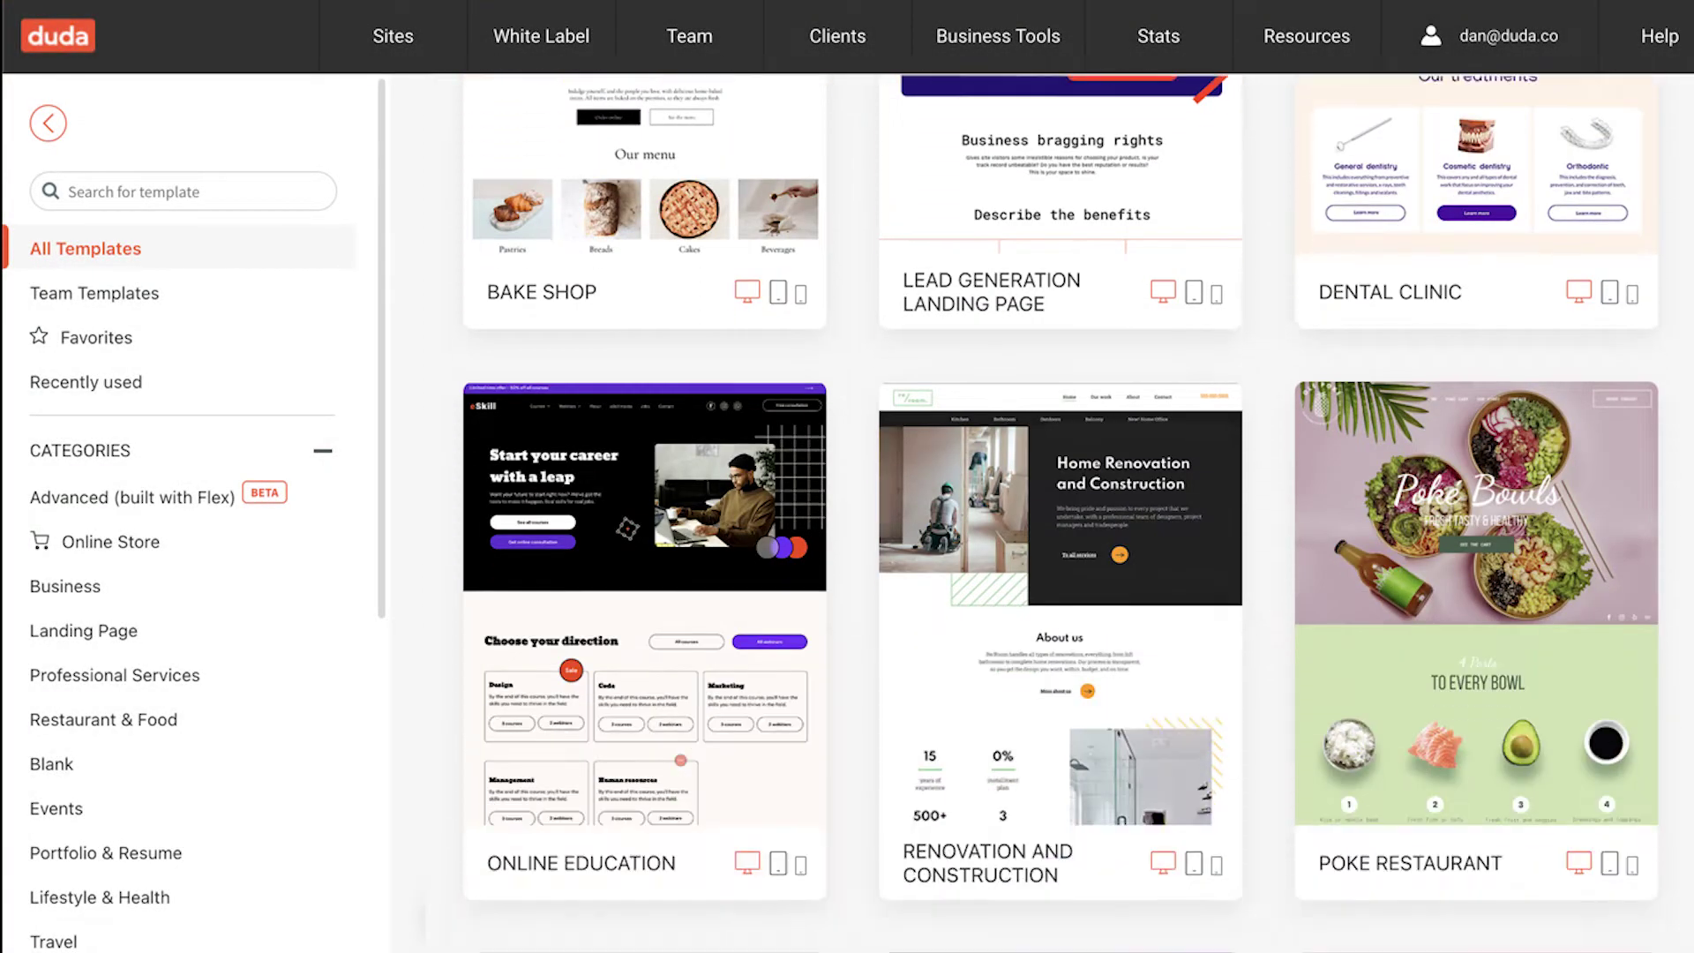
scroll(1059, 511, down, 8)
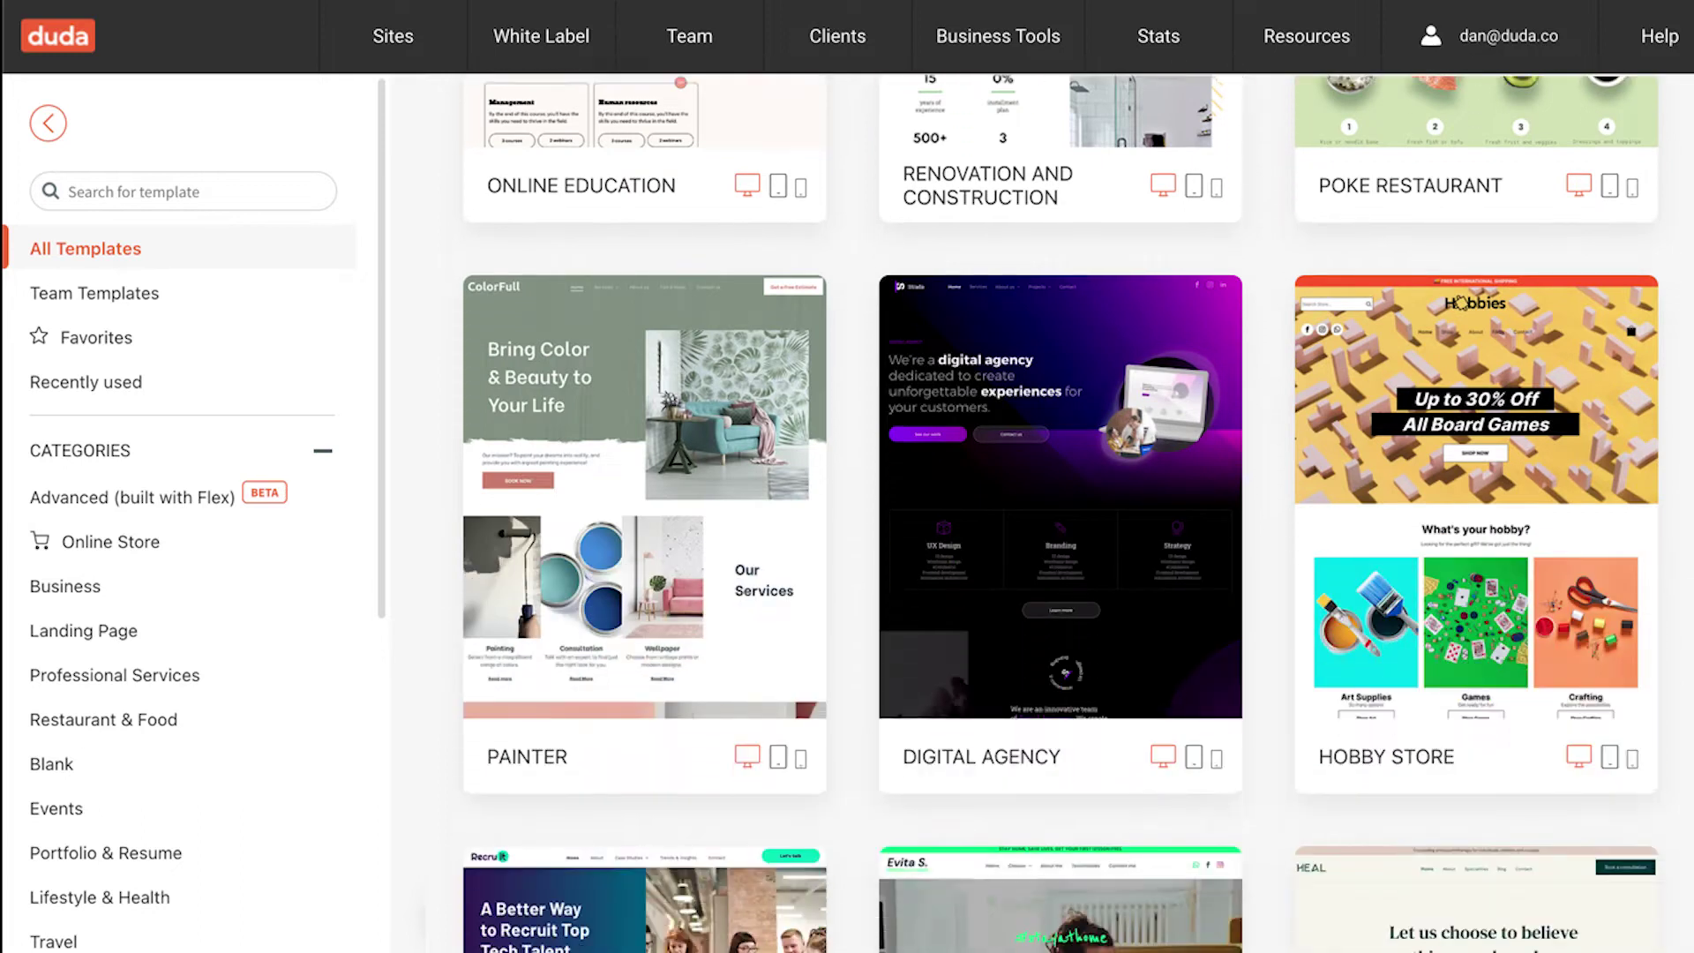
scroll(1059, 511, down, 8)
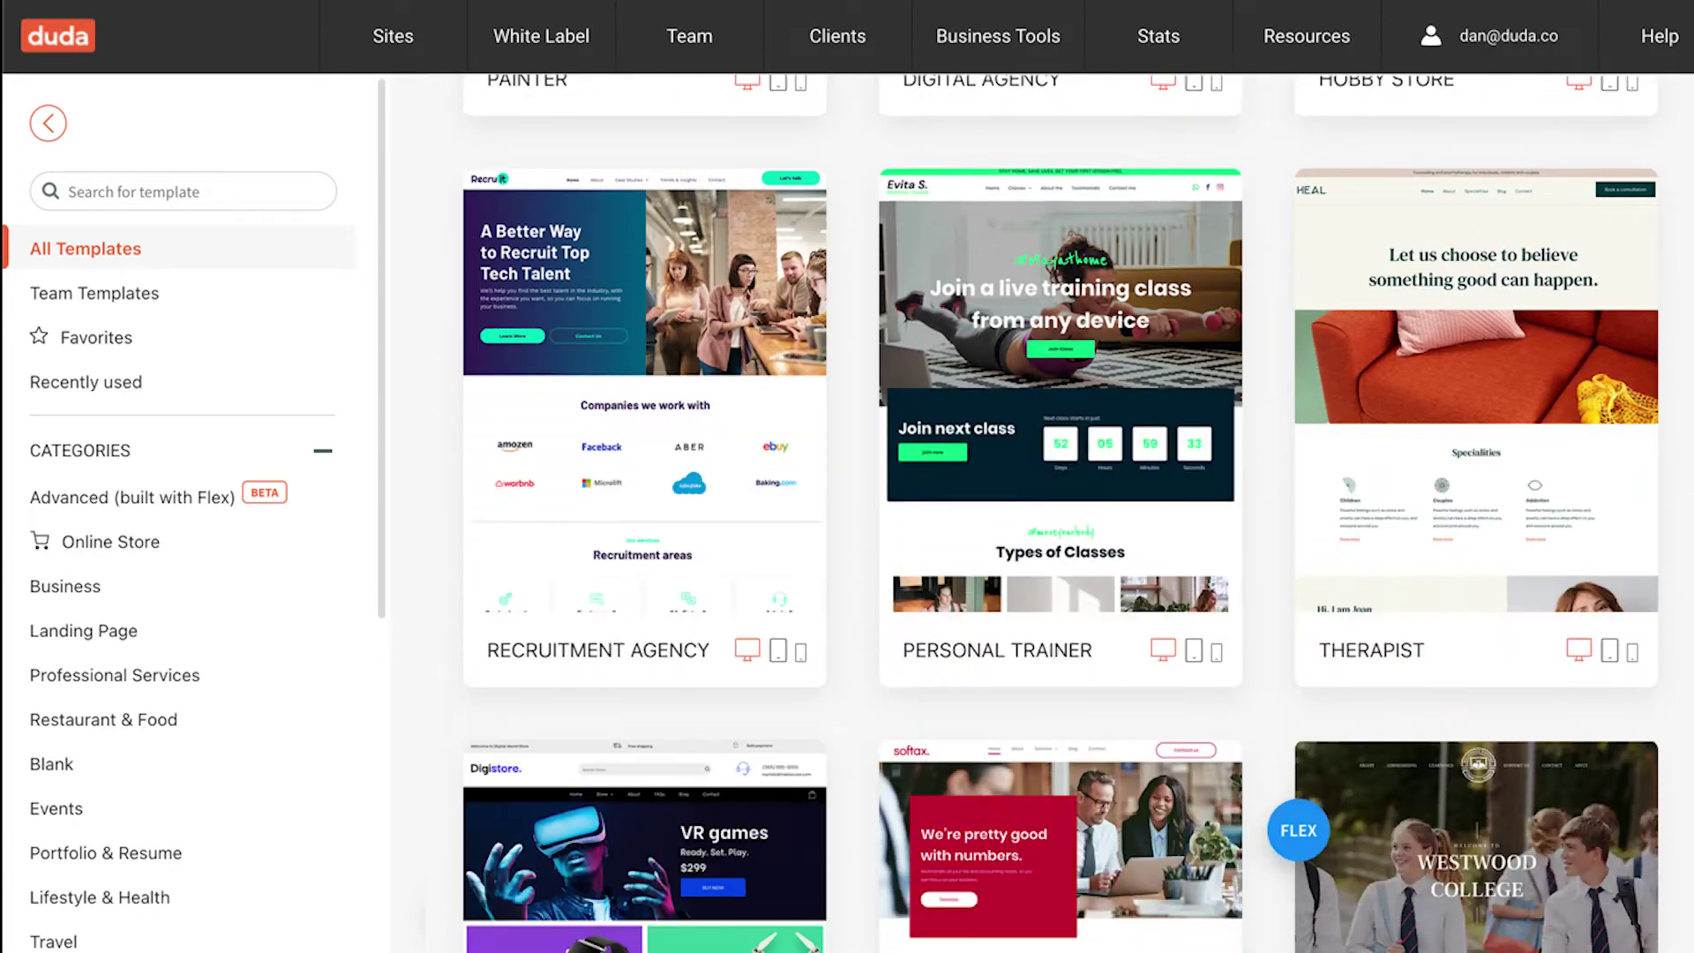
scroll(1059, 512, down, 4)
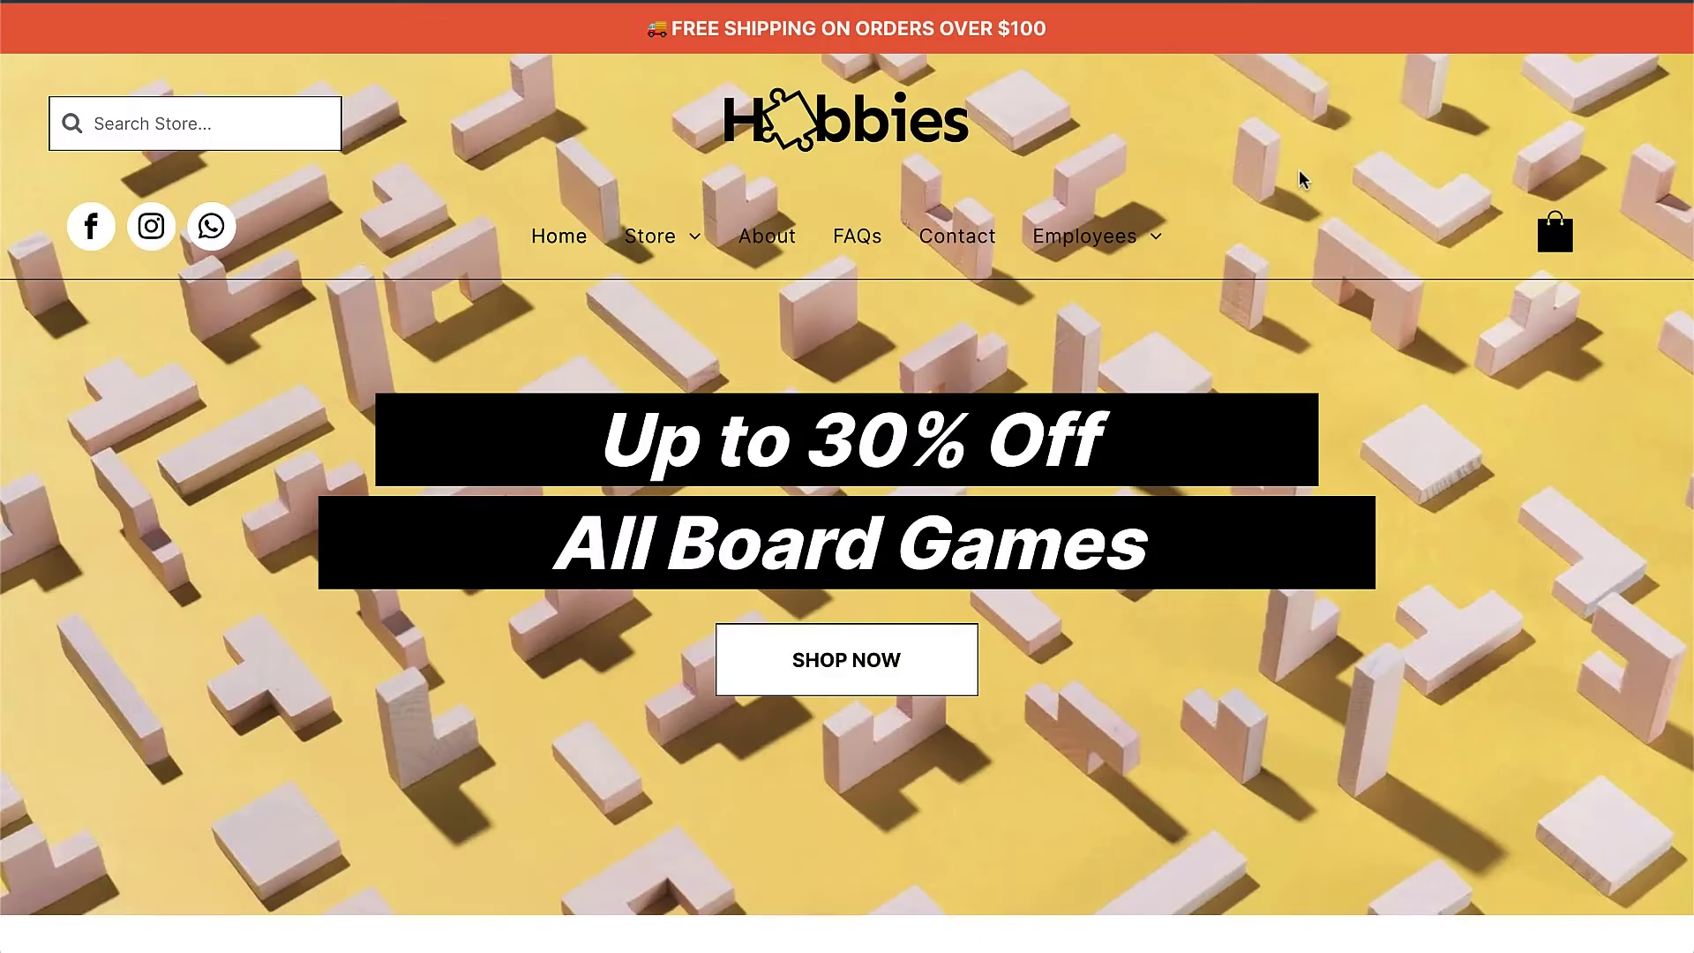
Open the Managers page from the Employees menu on the live Hobbies site
mouse_move(1156, 228)
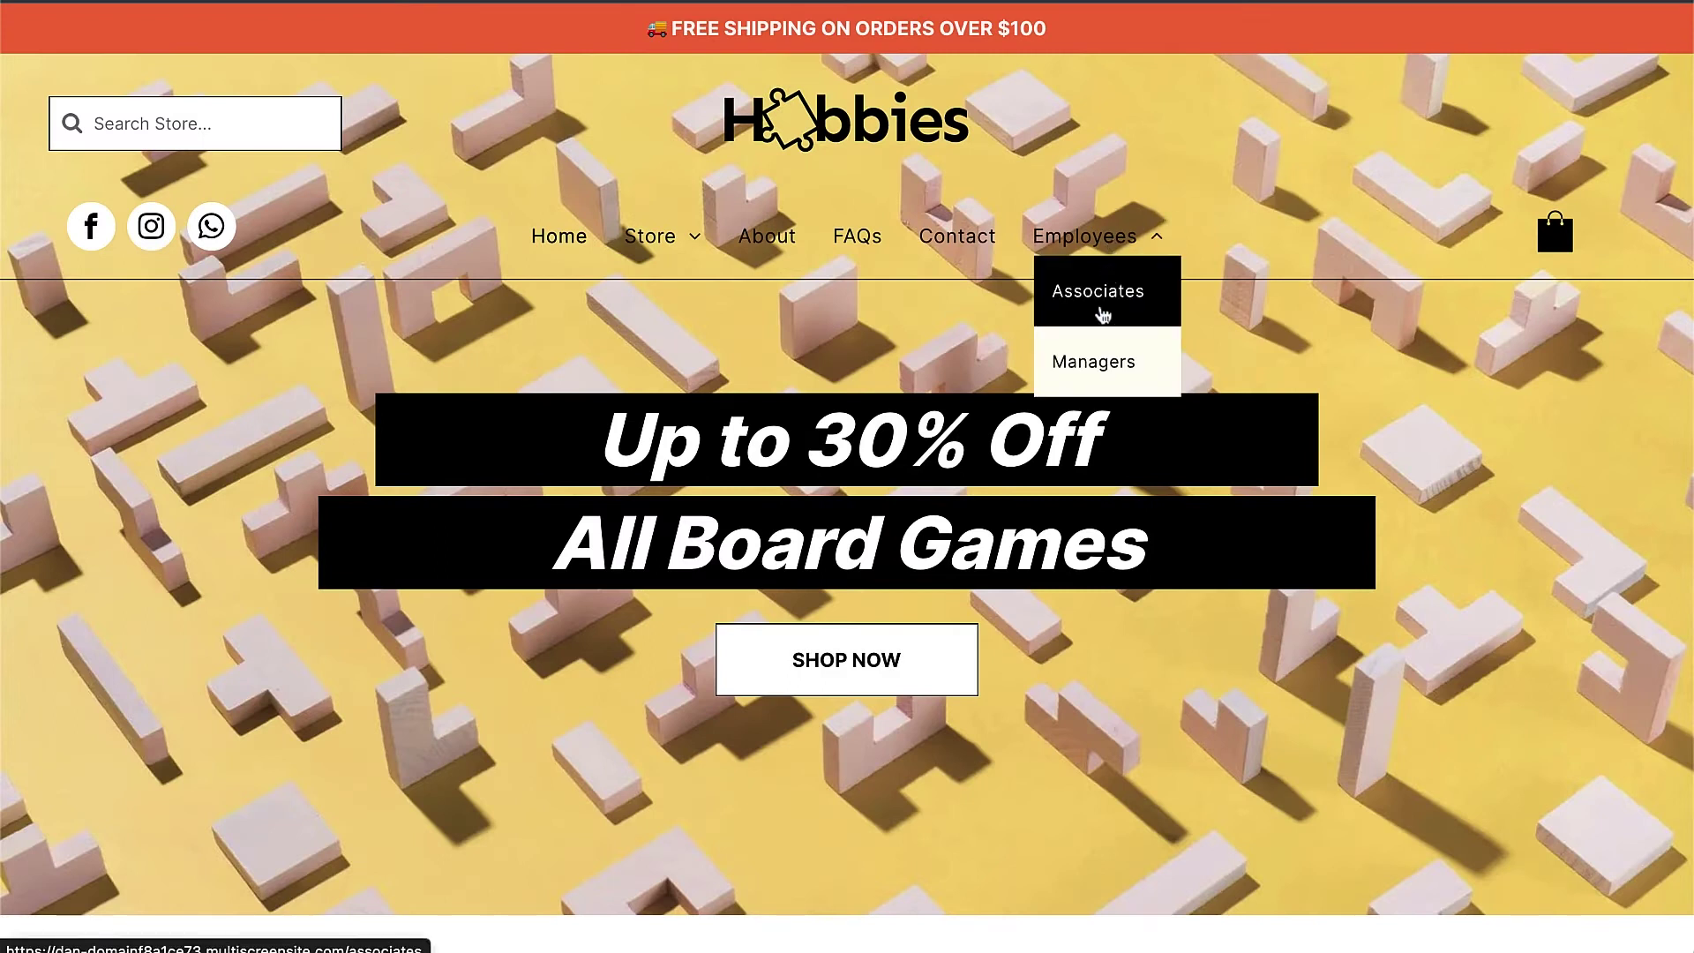
click(1095, 364)
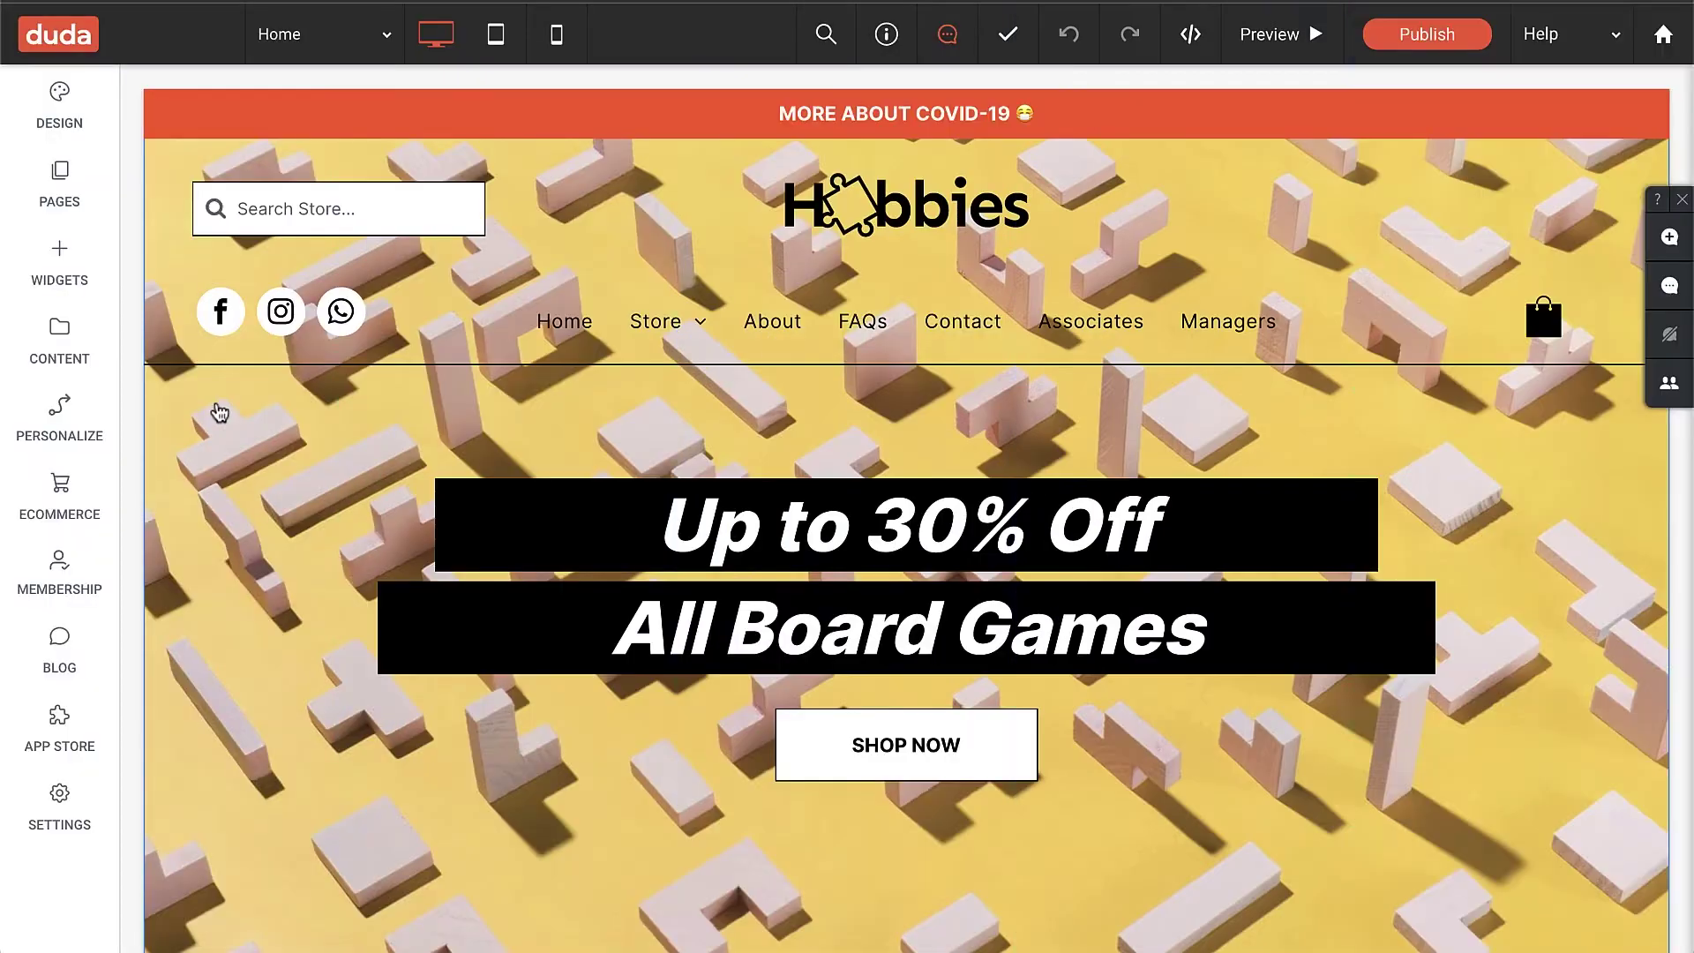
Open the Associates page from the Pages list, then scroll through the page in the editor
click(61, 183)
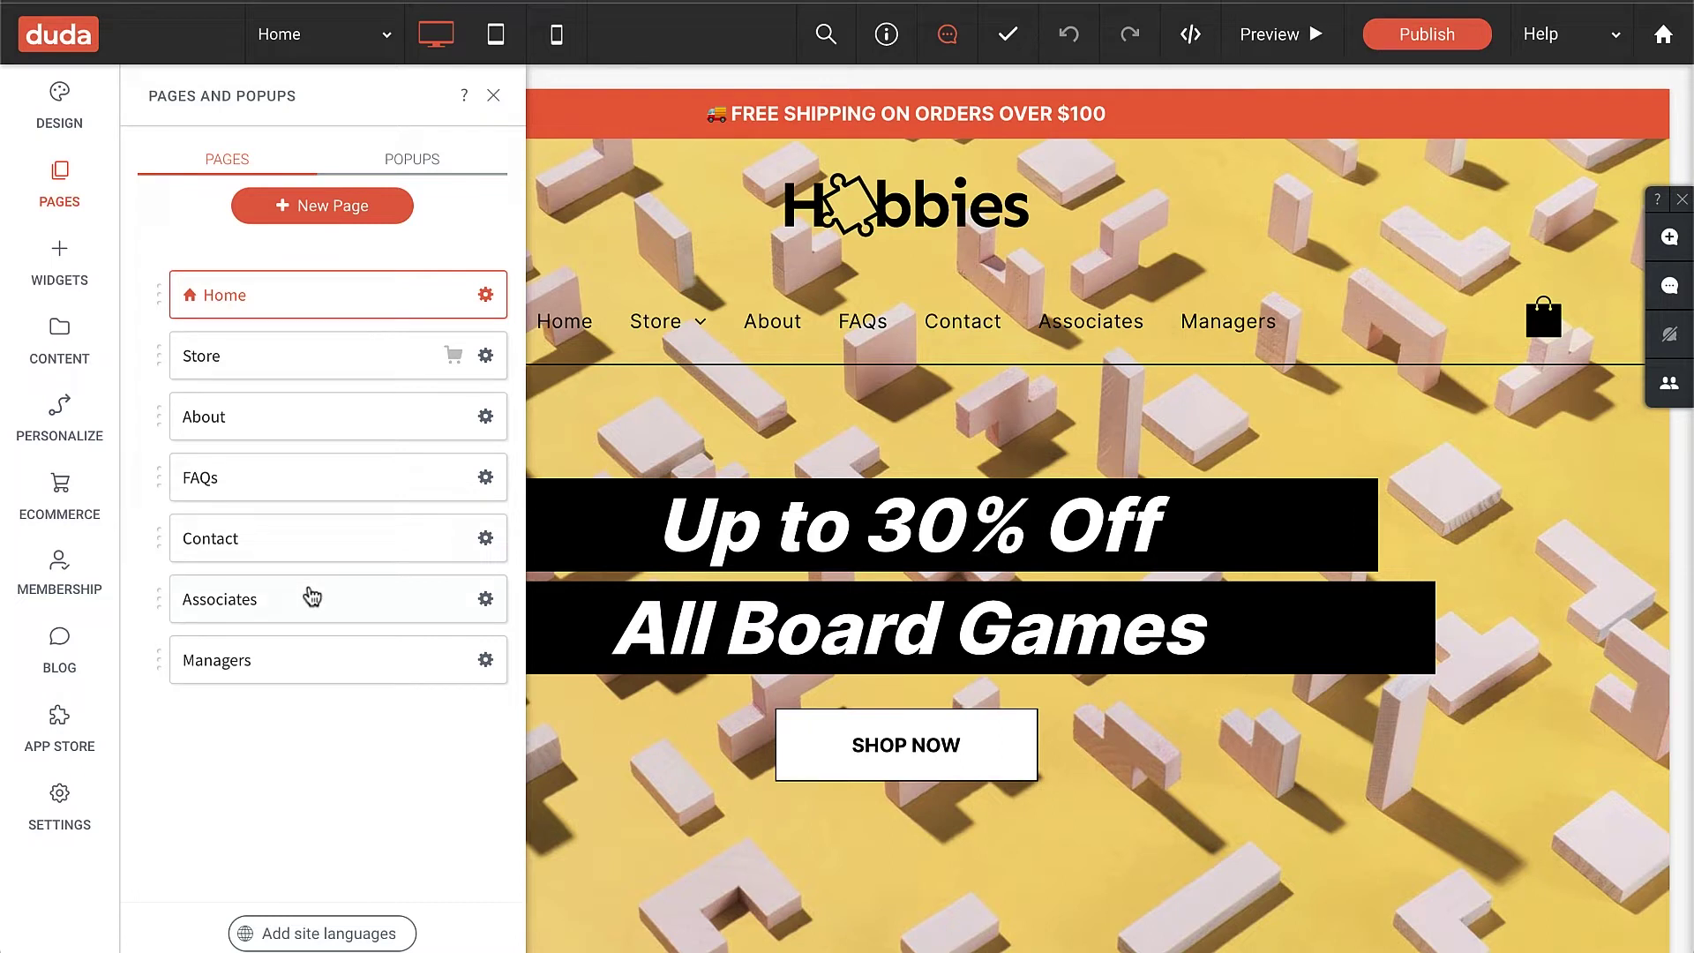
click(312, 597)
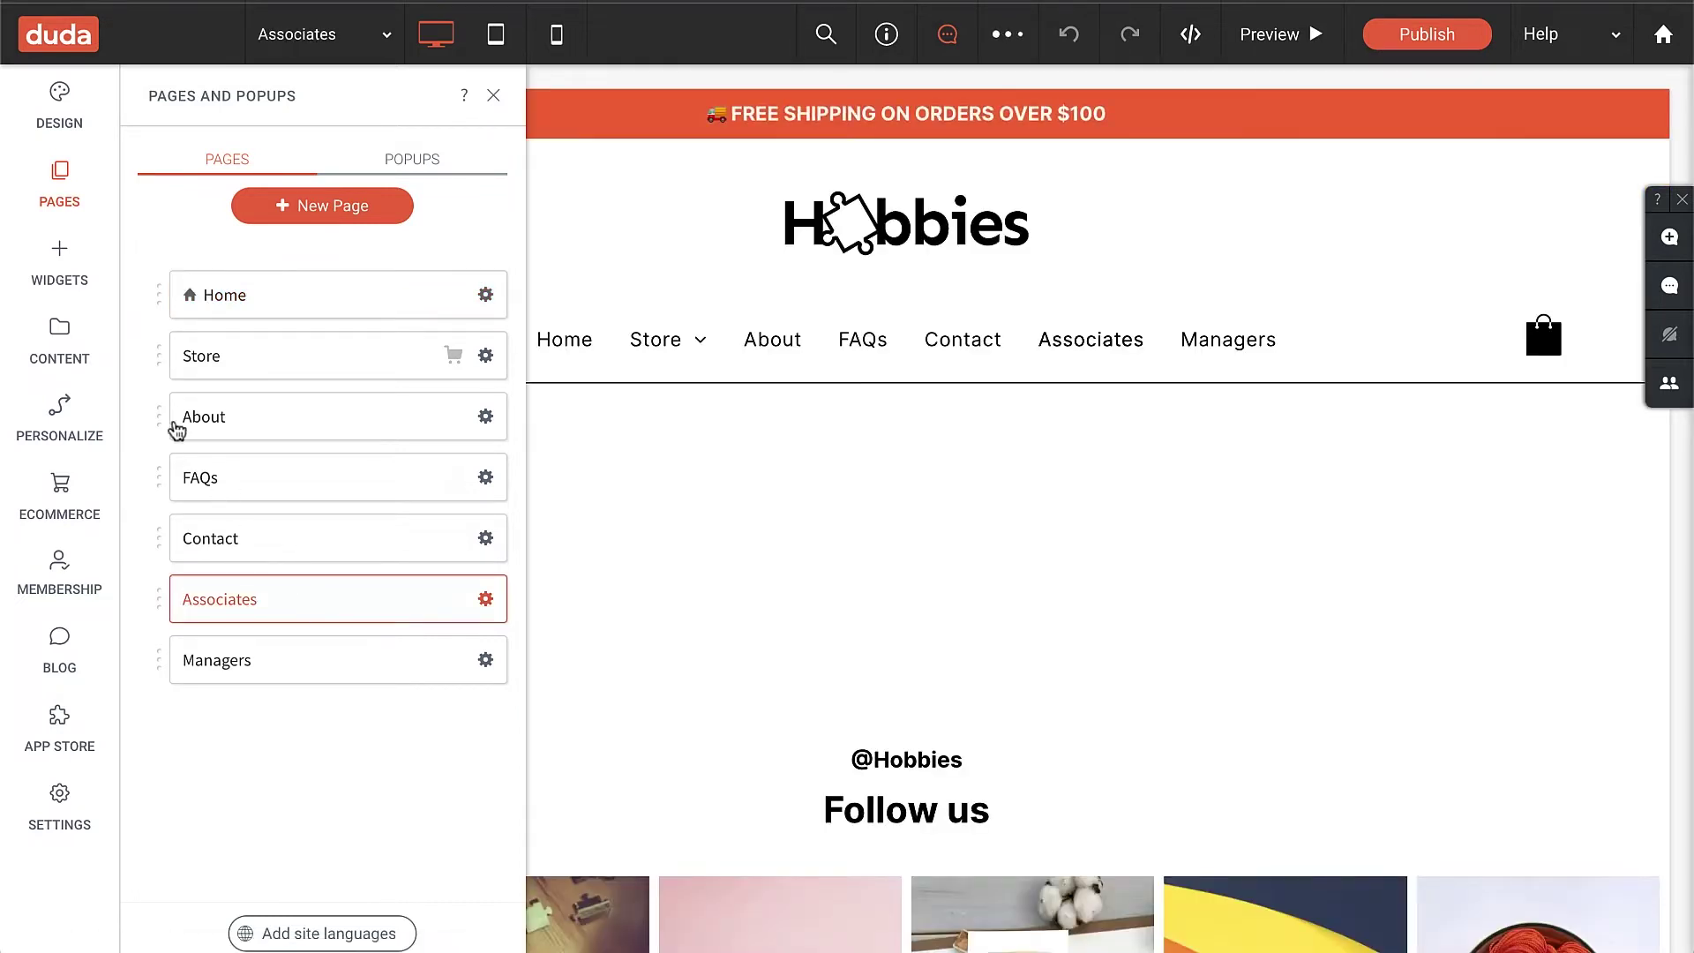
click(67, 258)
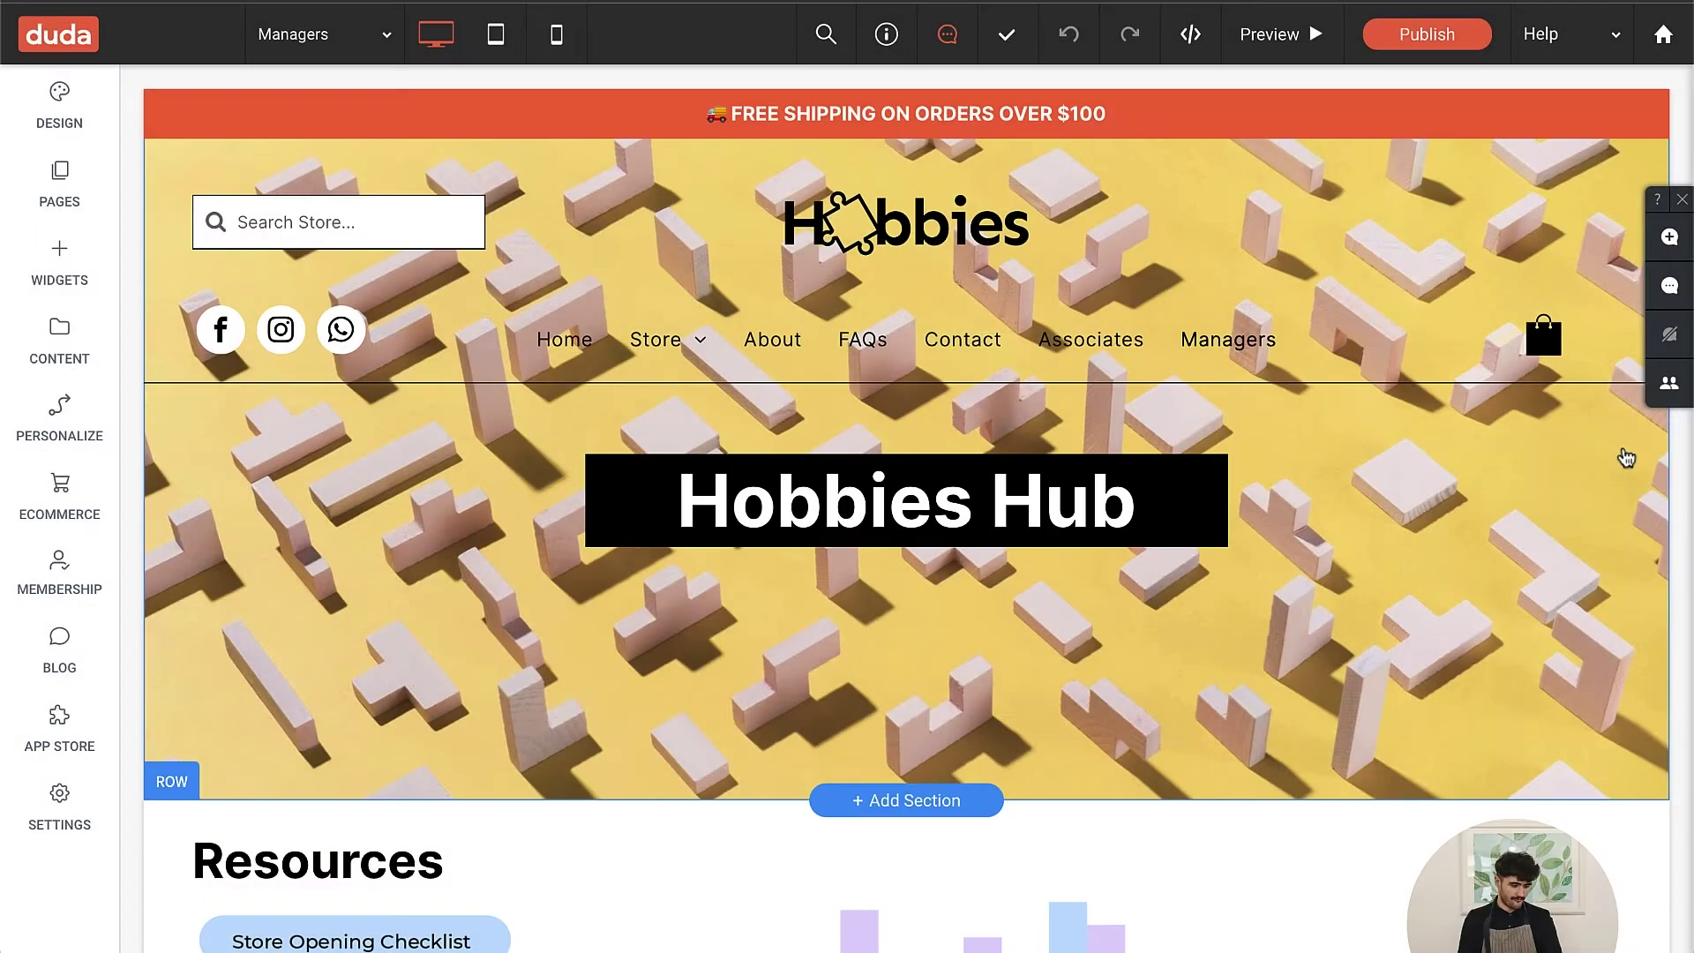
scroll(1626, 457, down, 7)
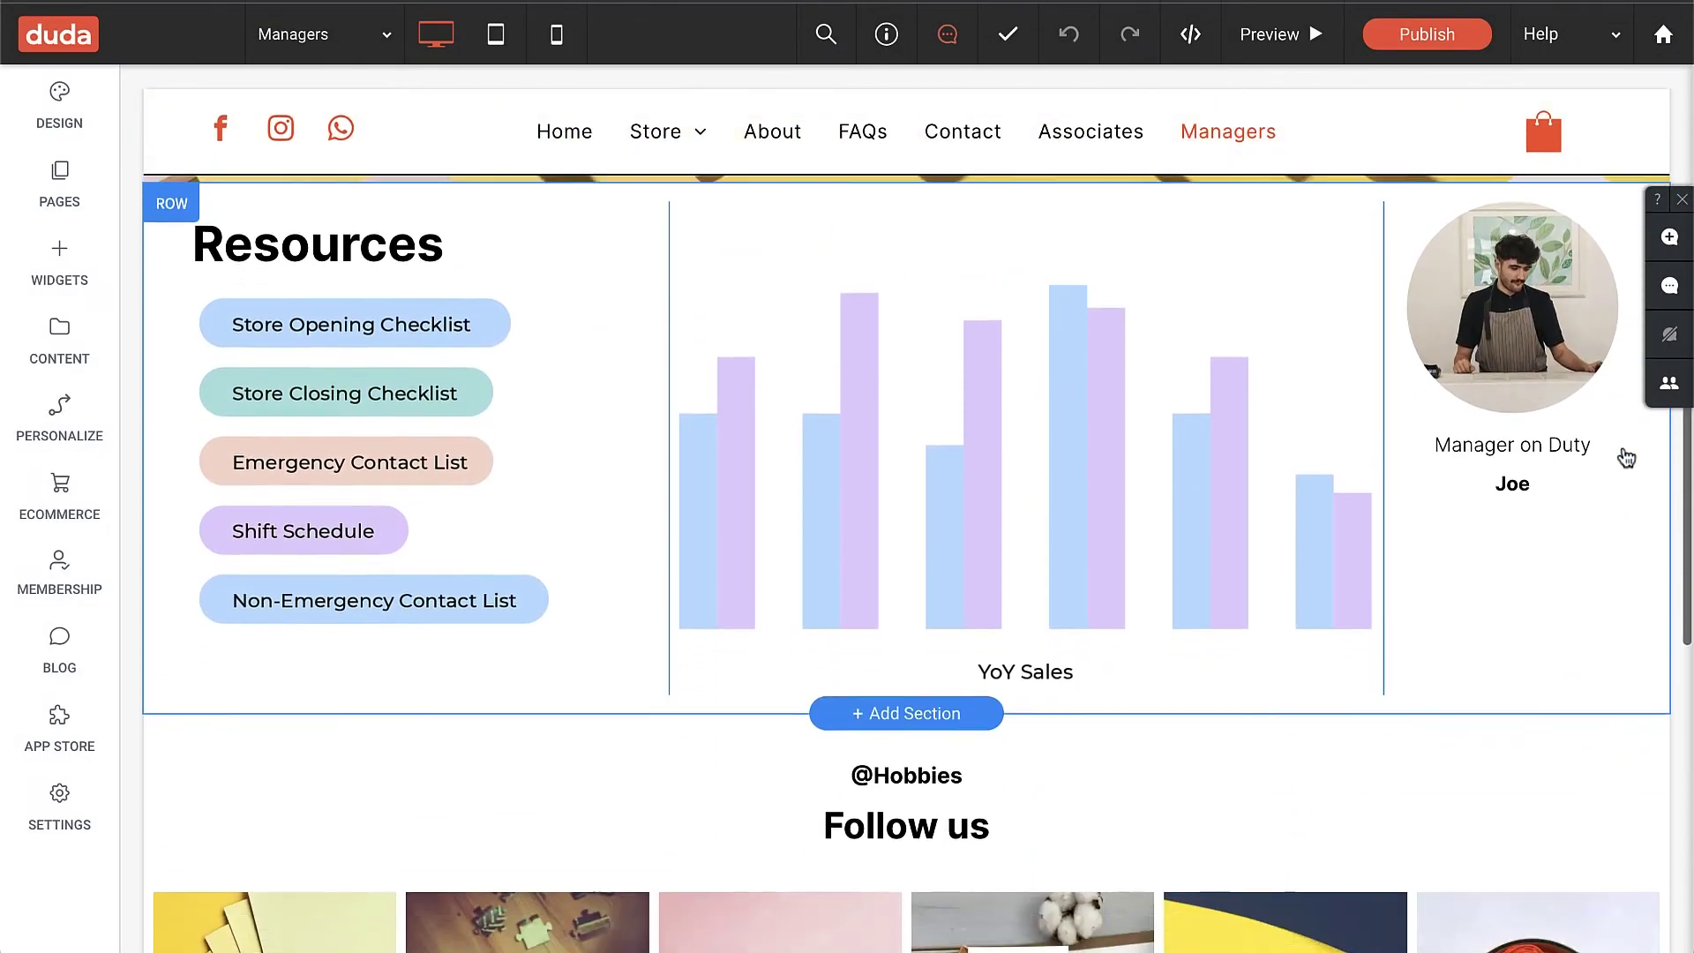
scroll(1626, 457, down, 8)
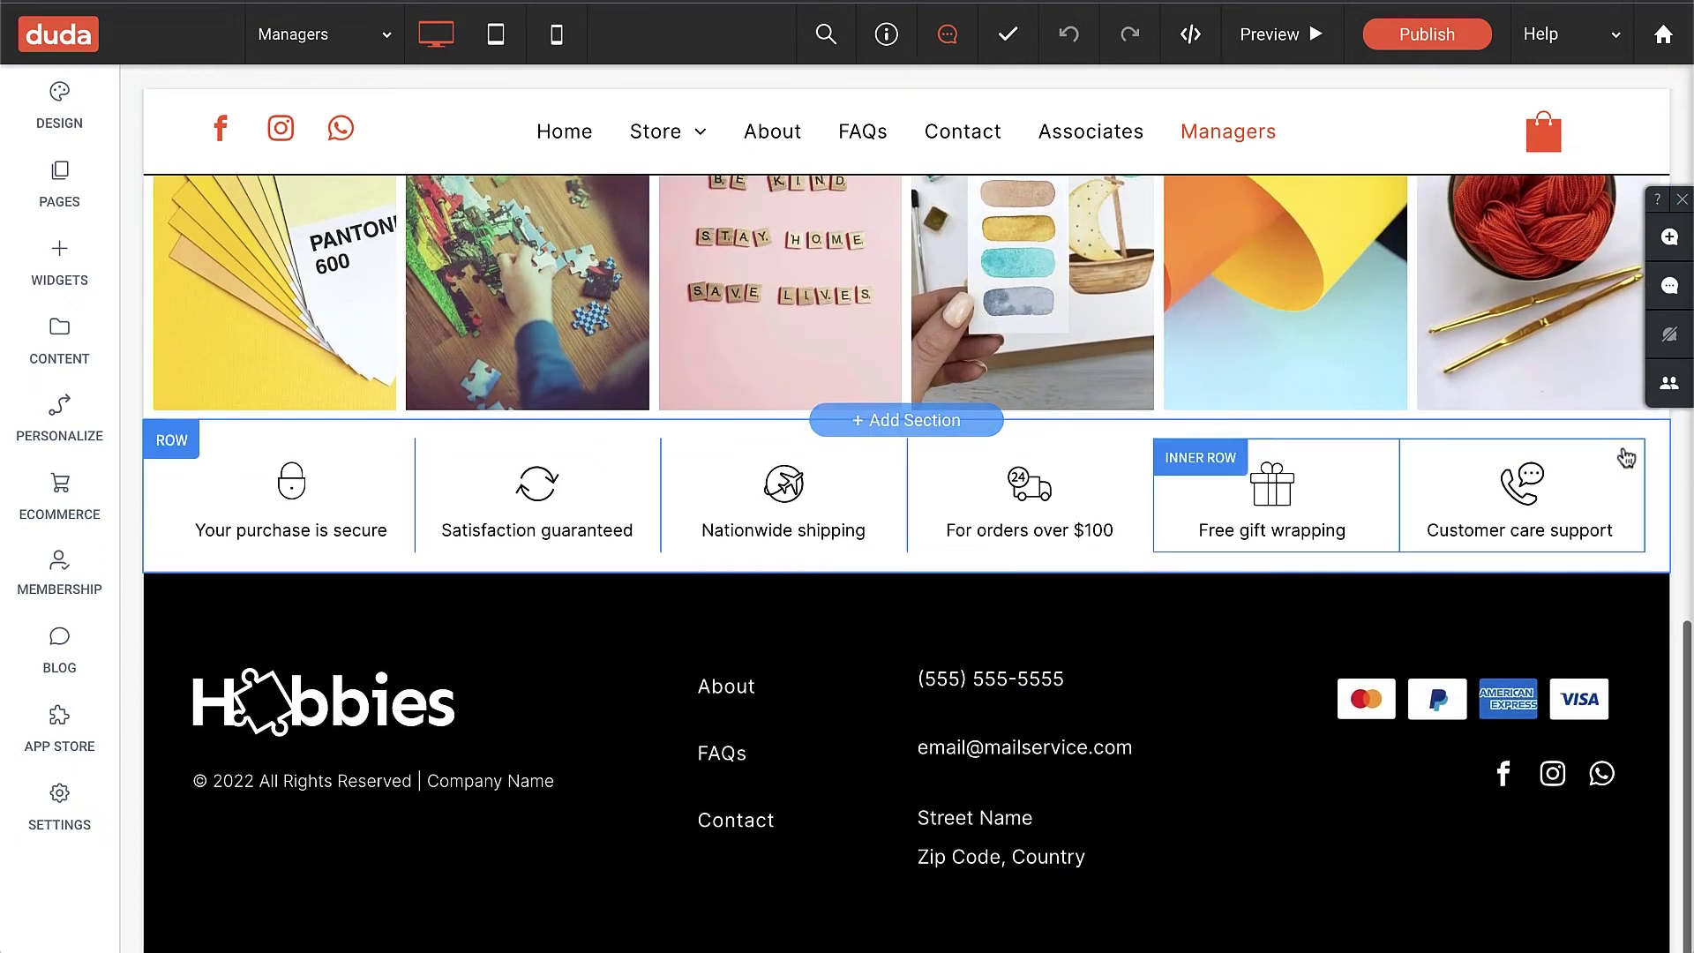
scroll(1626, 457, up, 15)
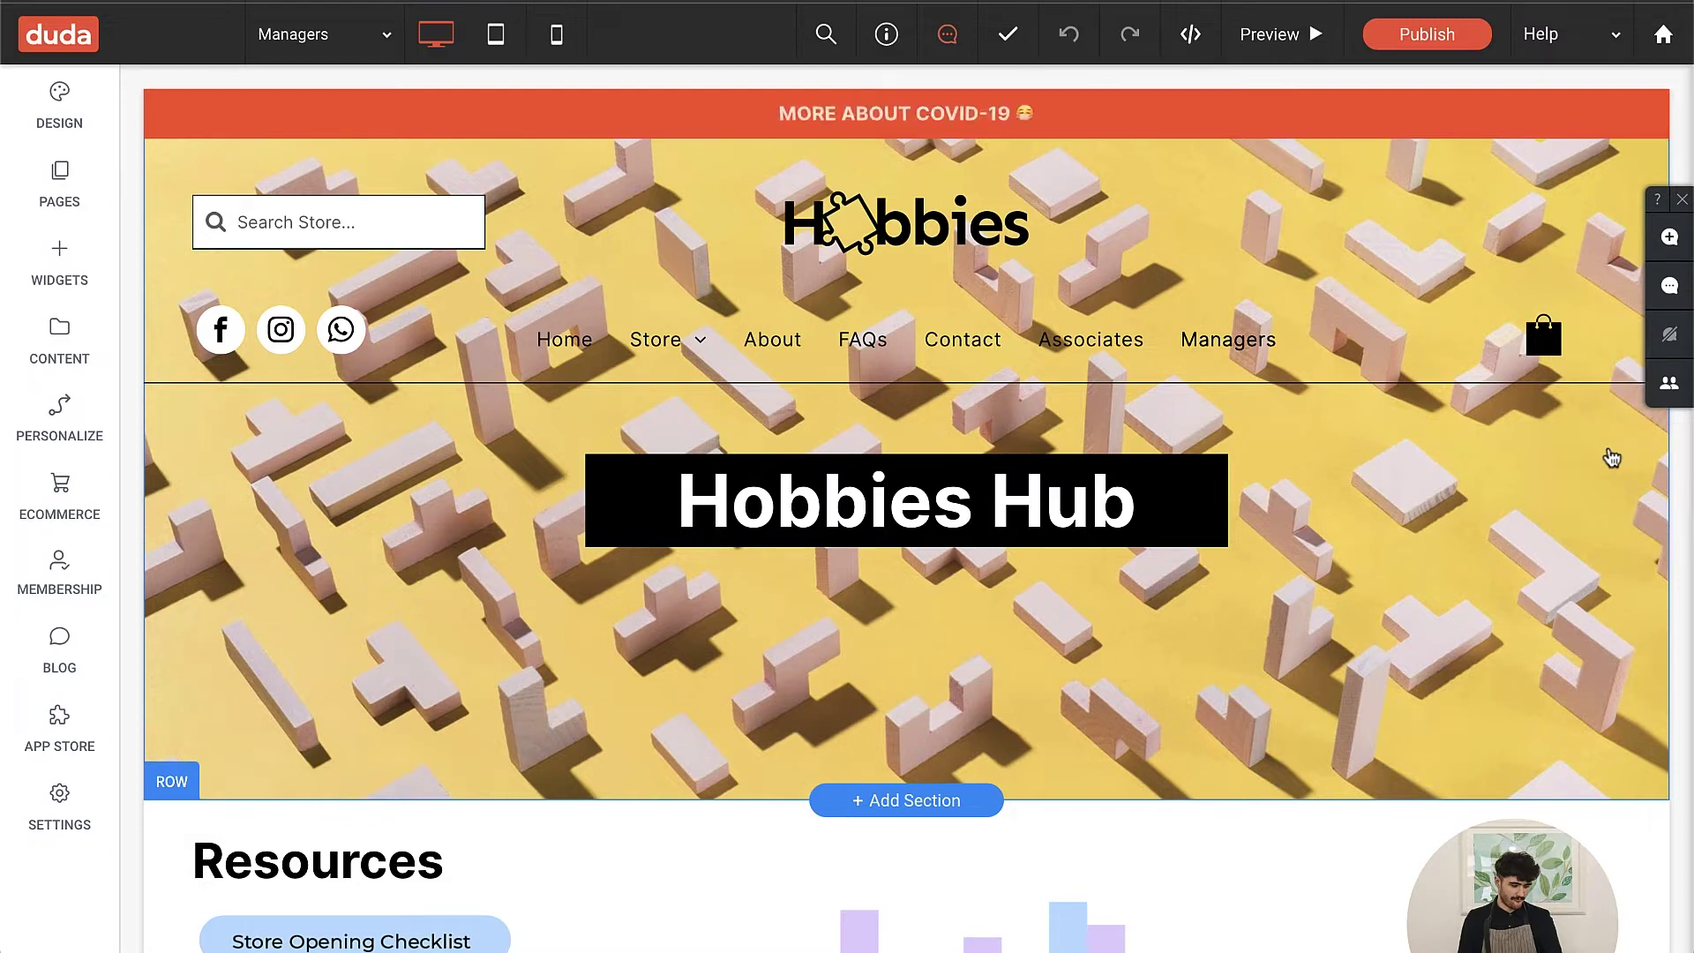
Create a new page folder named 'Employees'
click(42, 200)
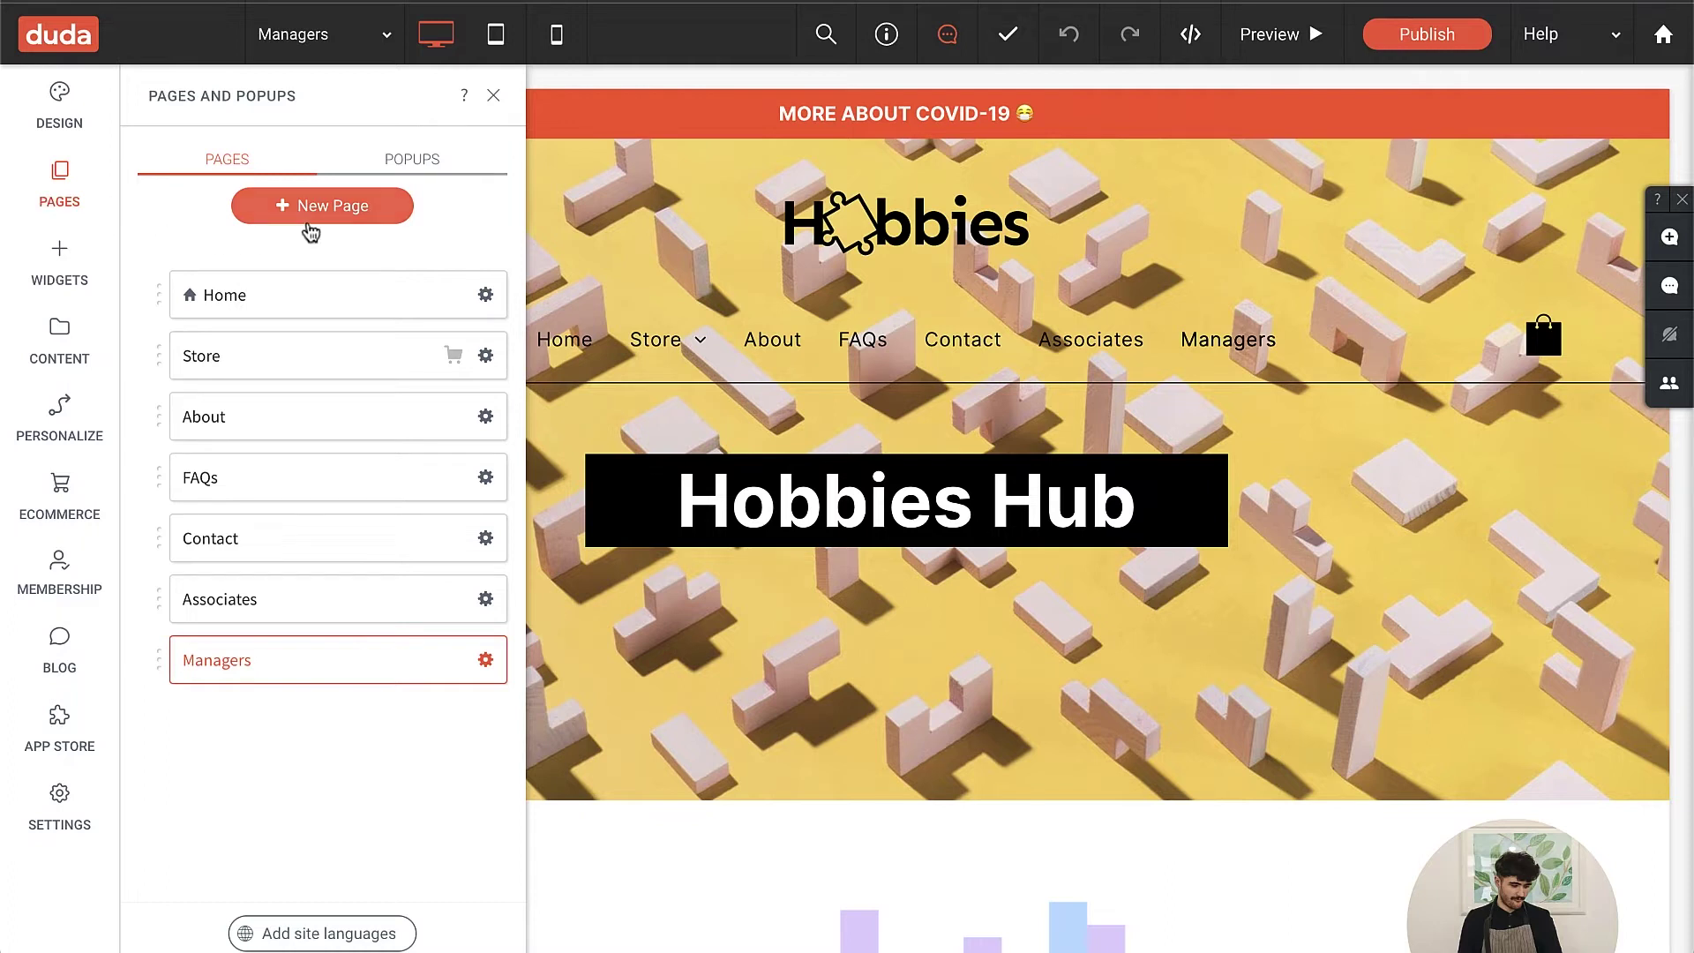
click(311, 220)
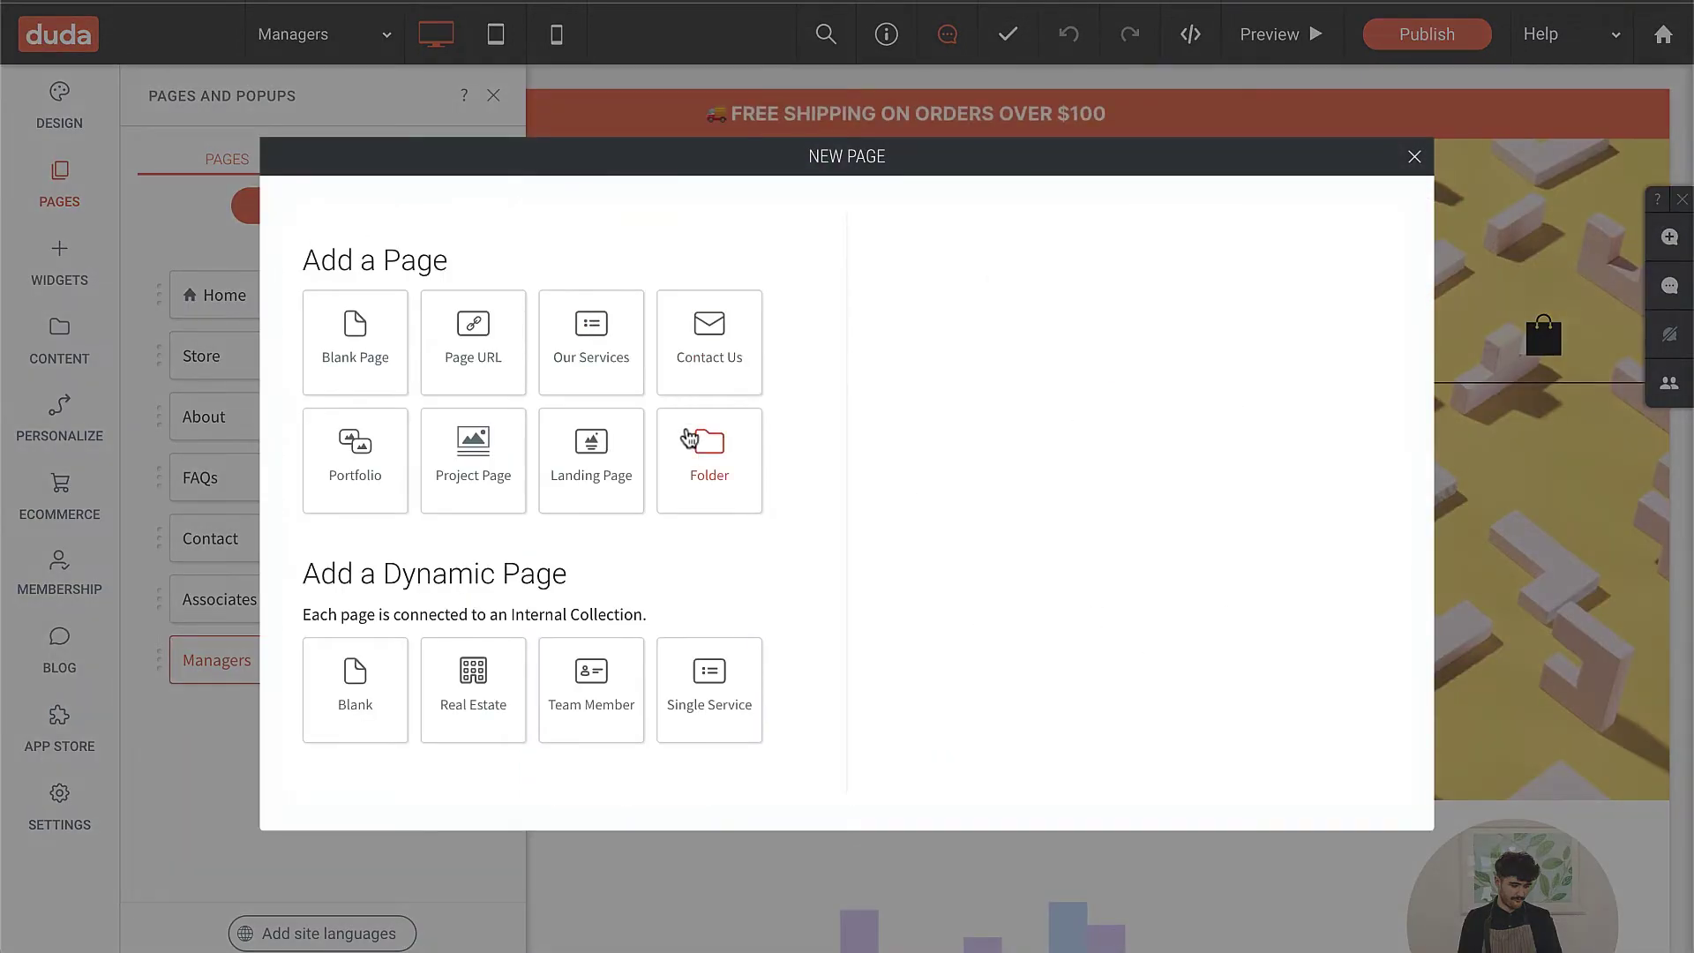
click(691, 442)
text(Employees)
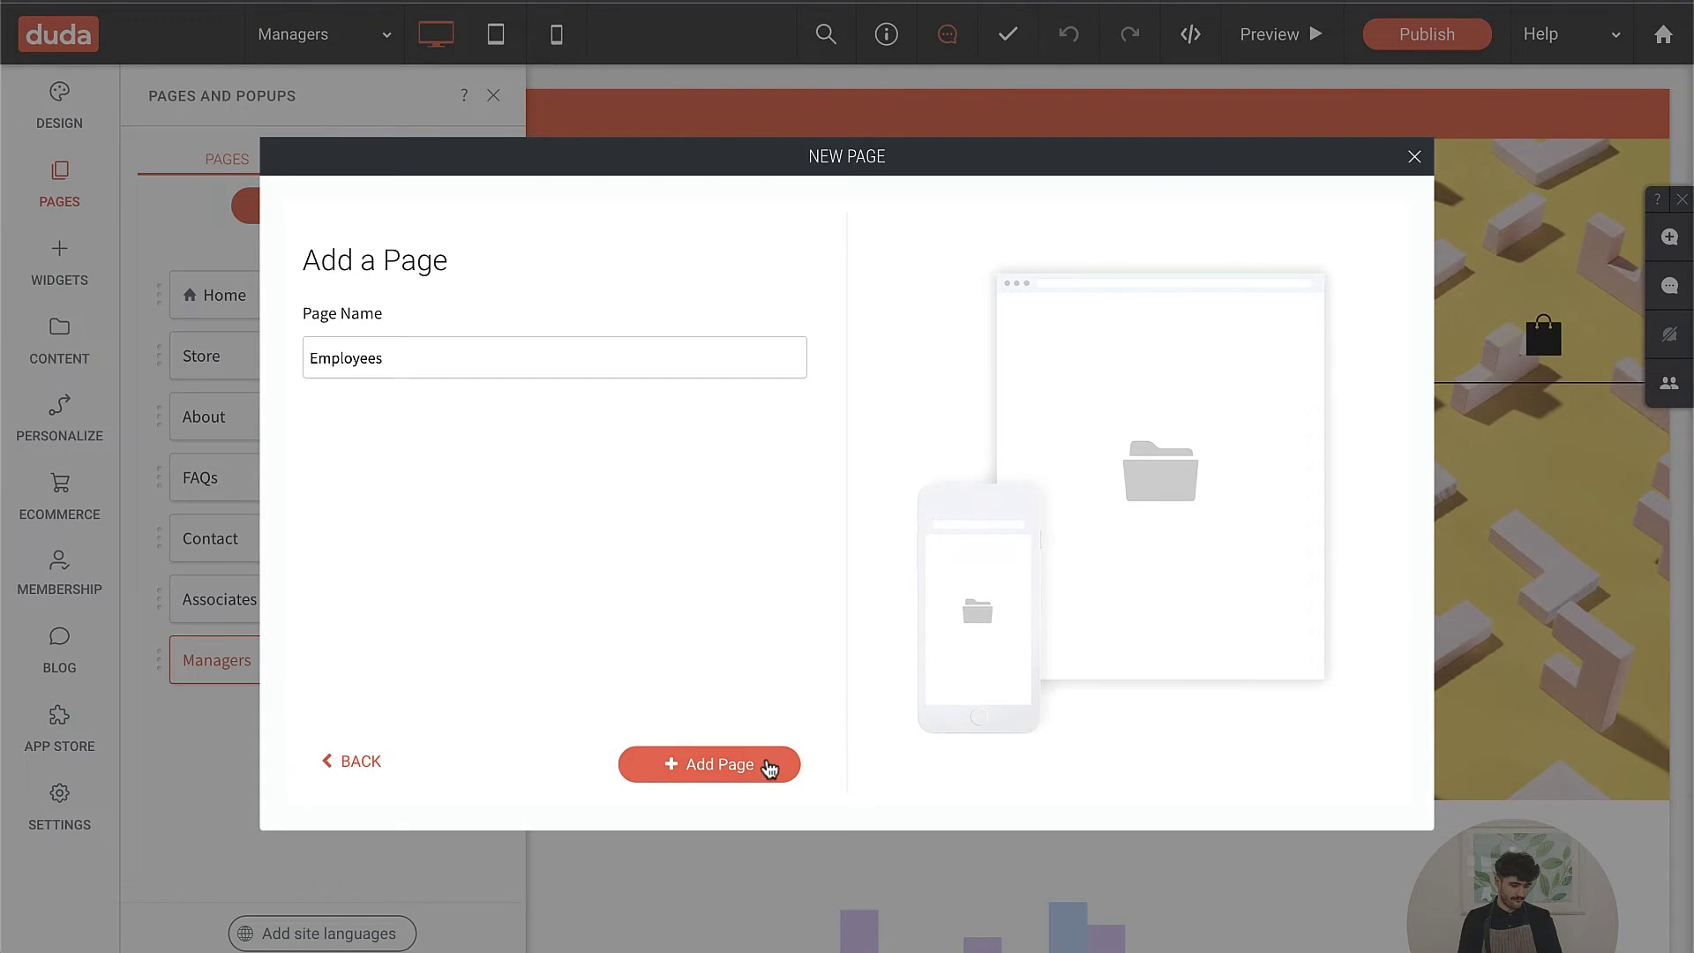
click(766, 764)
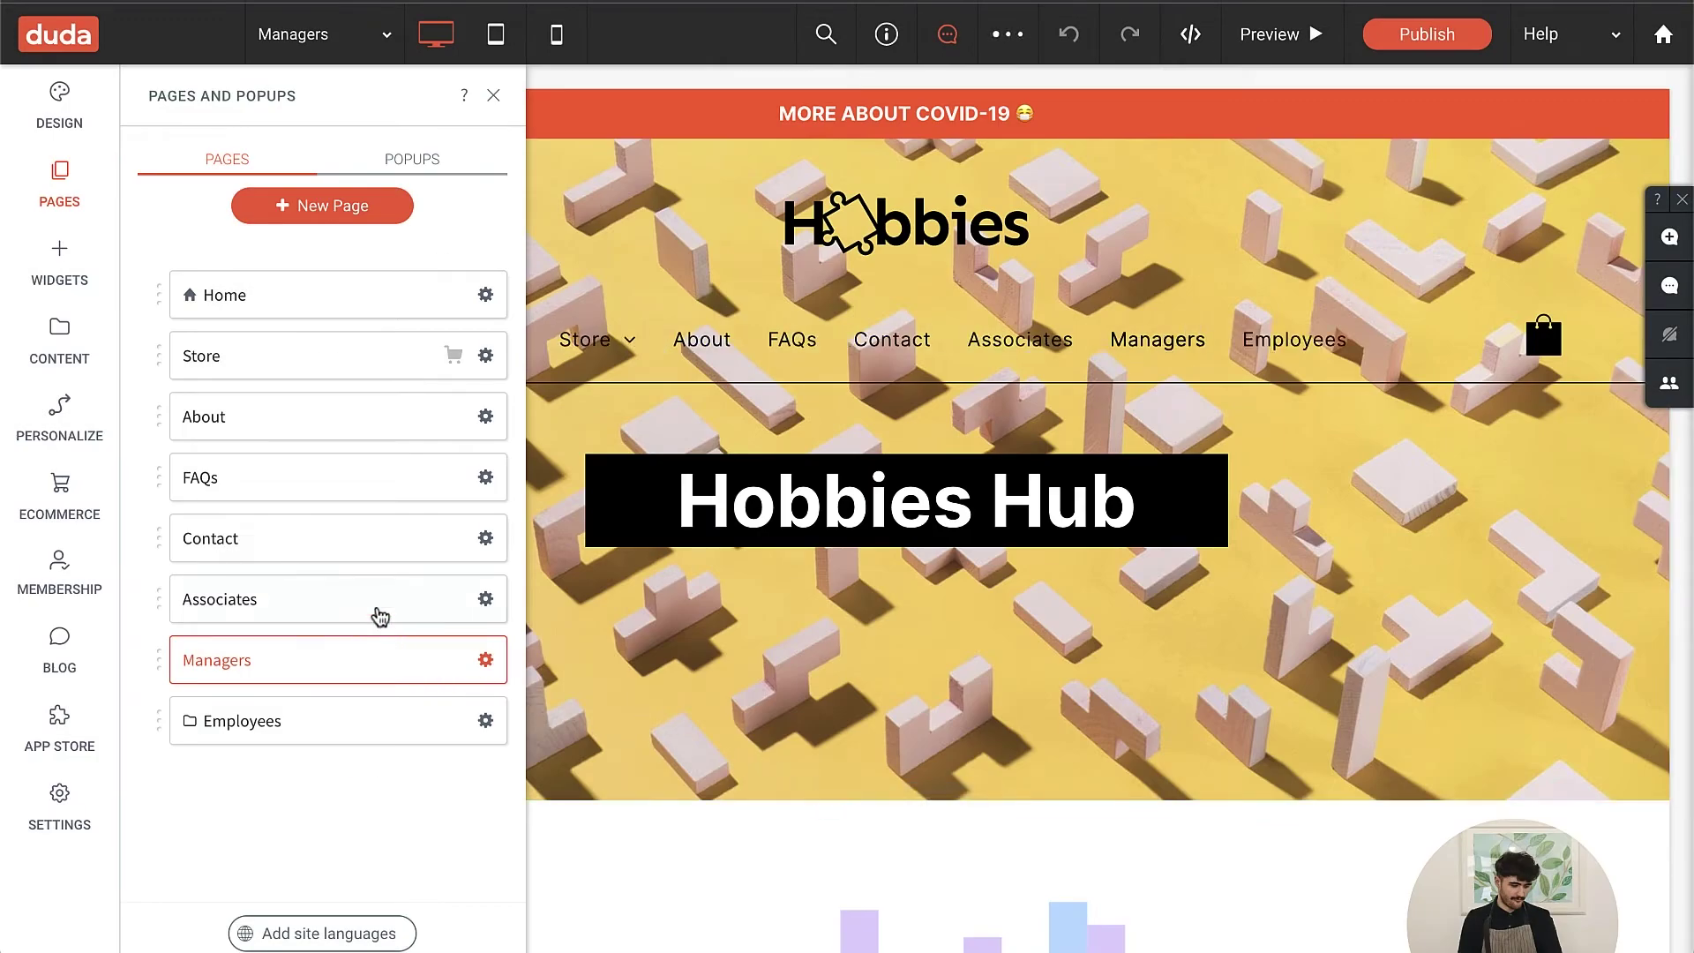
Drag the Associates and Managers pages into the Employees folder
drag(379, 615, 435, 748)
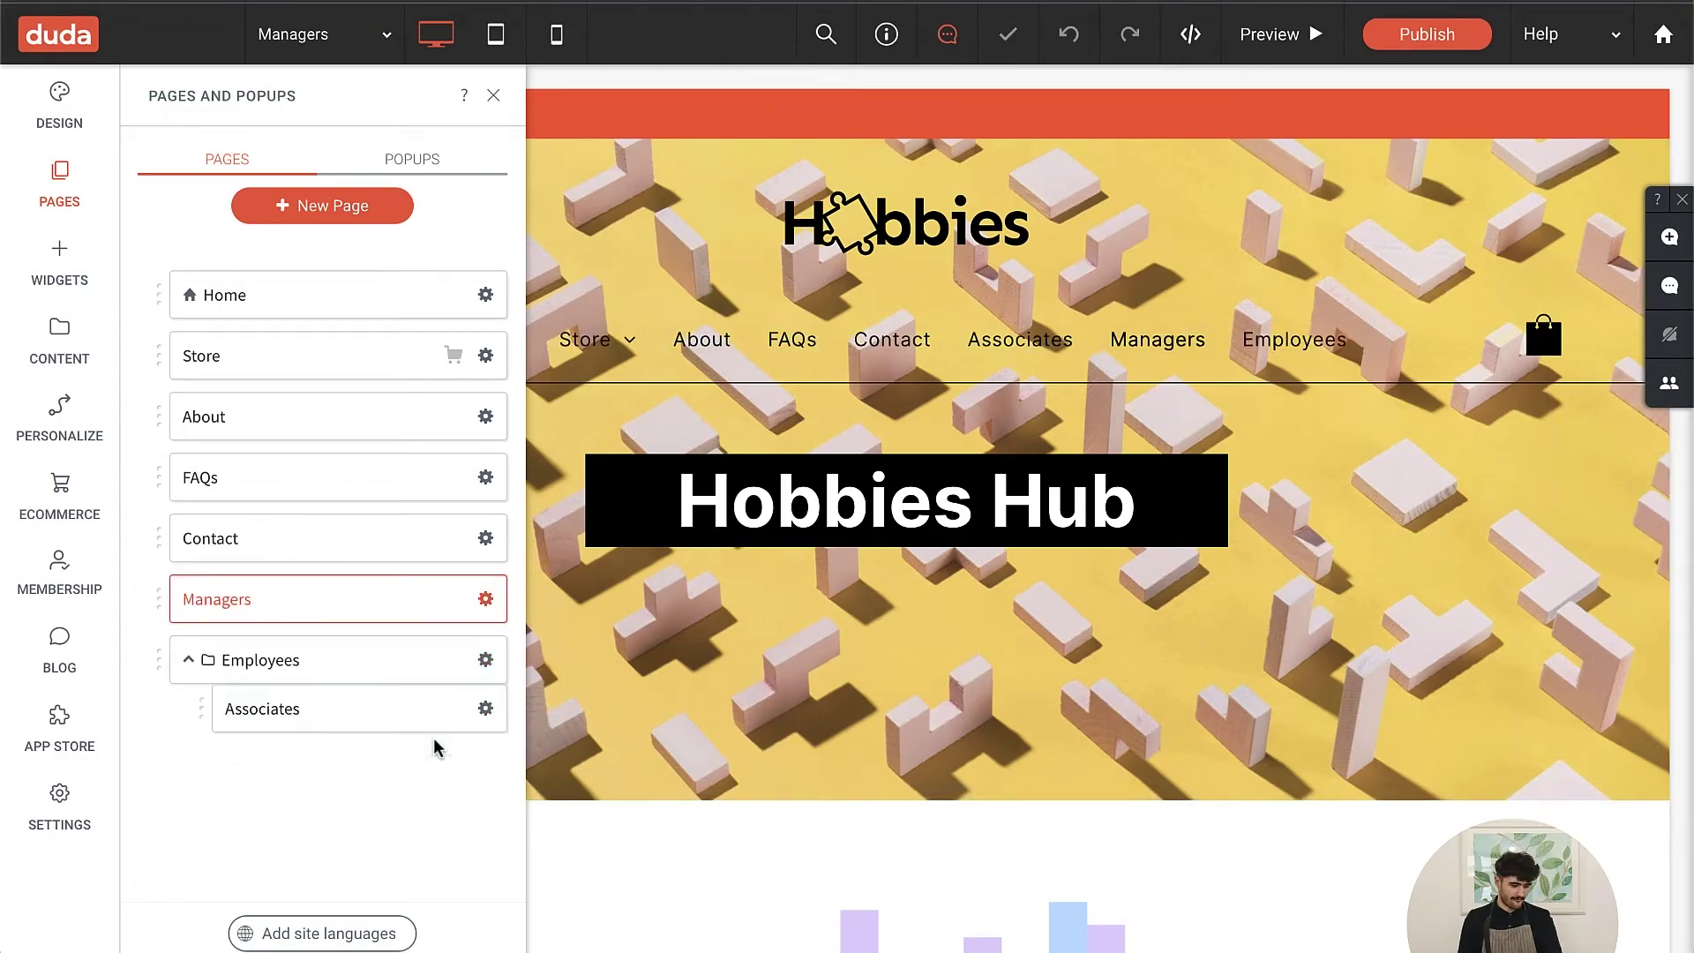
drag(314, 617, 410, 705)
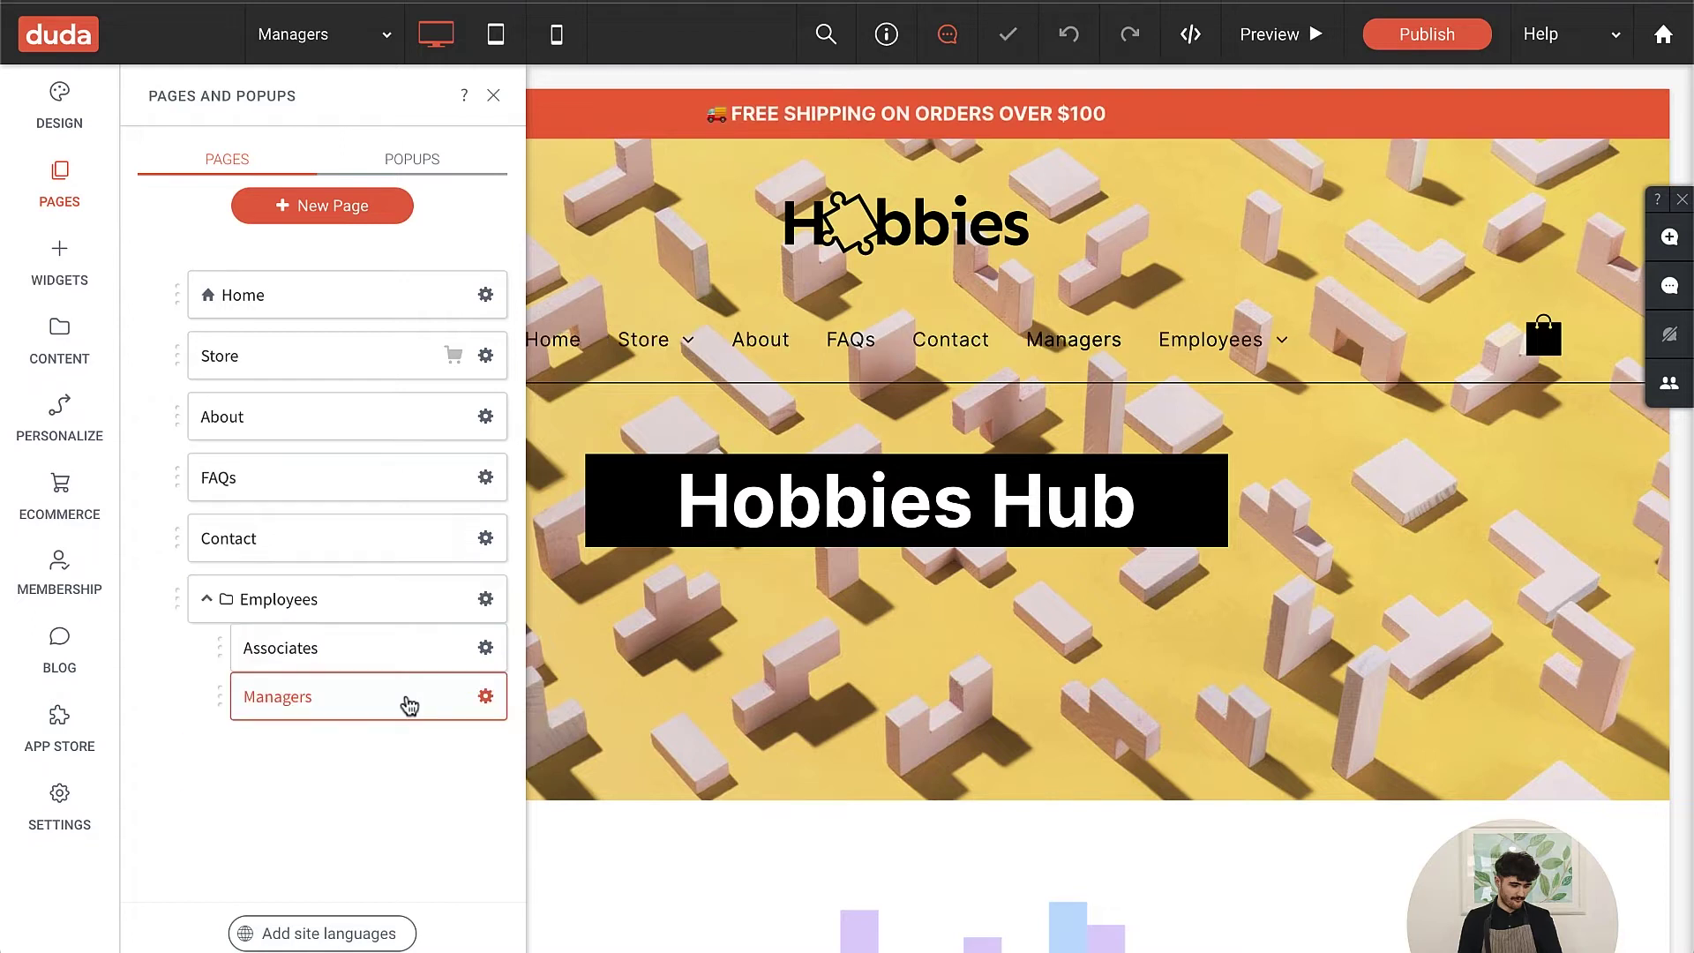
mouse_move(1147, 346)
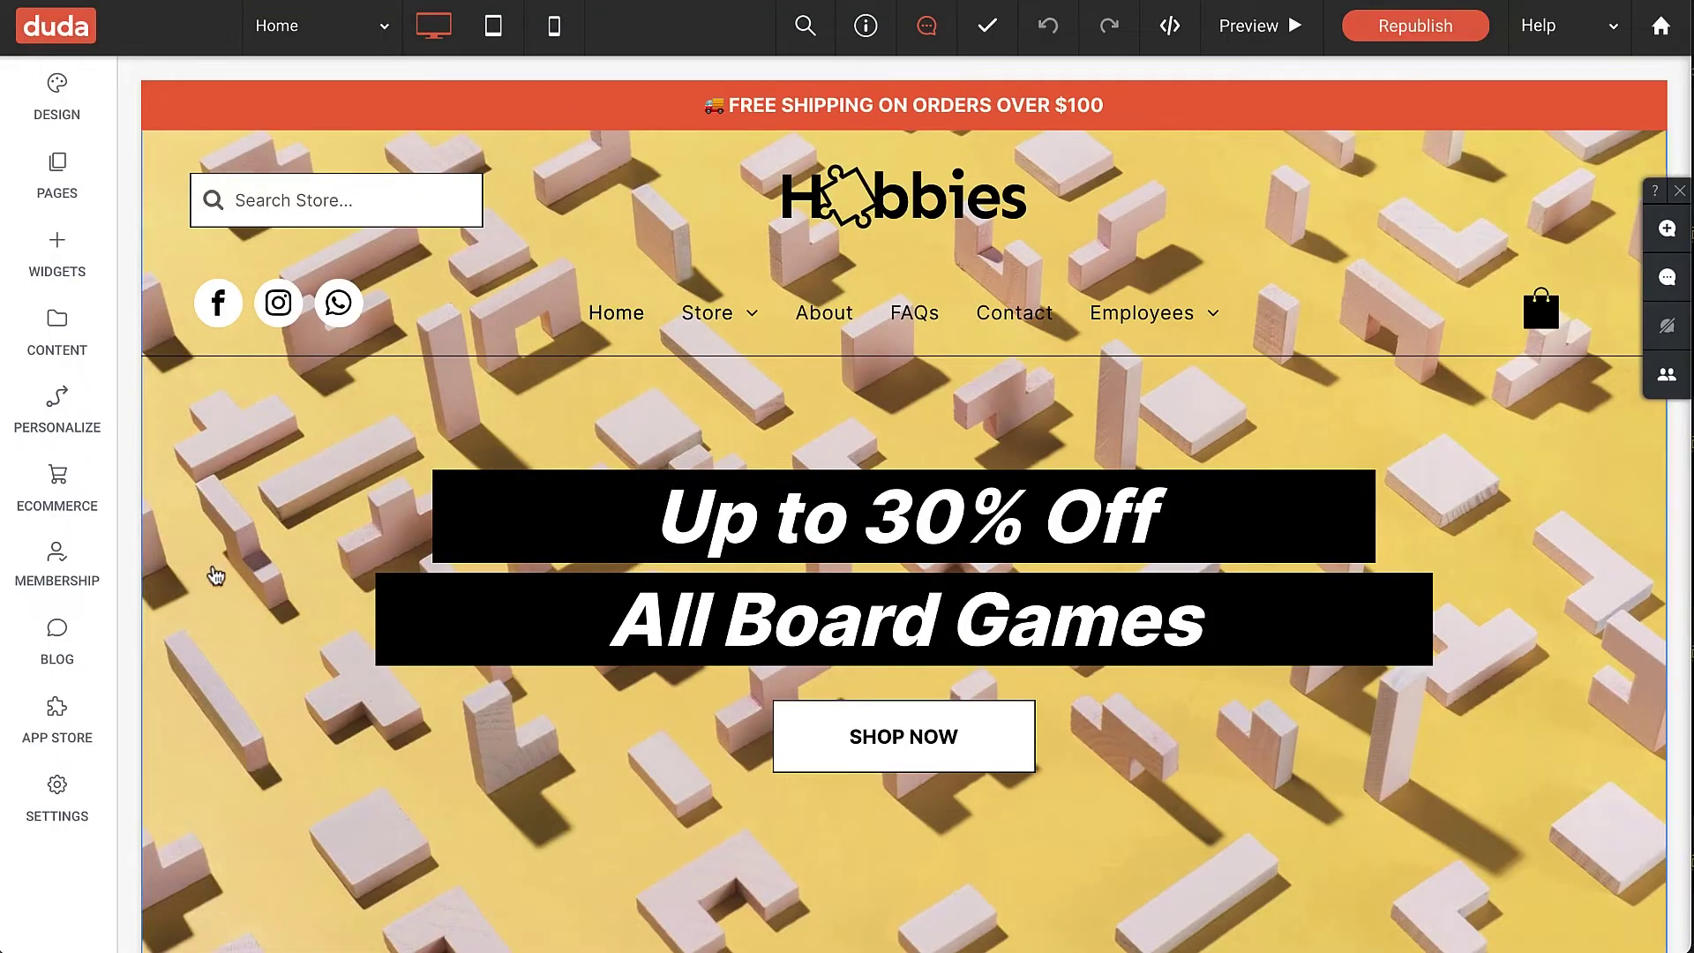
Install the Membership app from the App Store on the STARTER plan
click(38, 569)
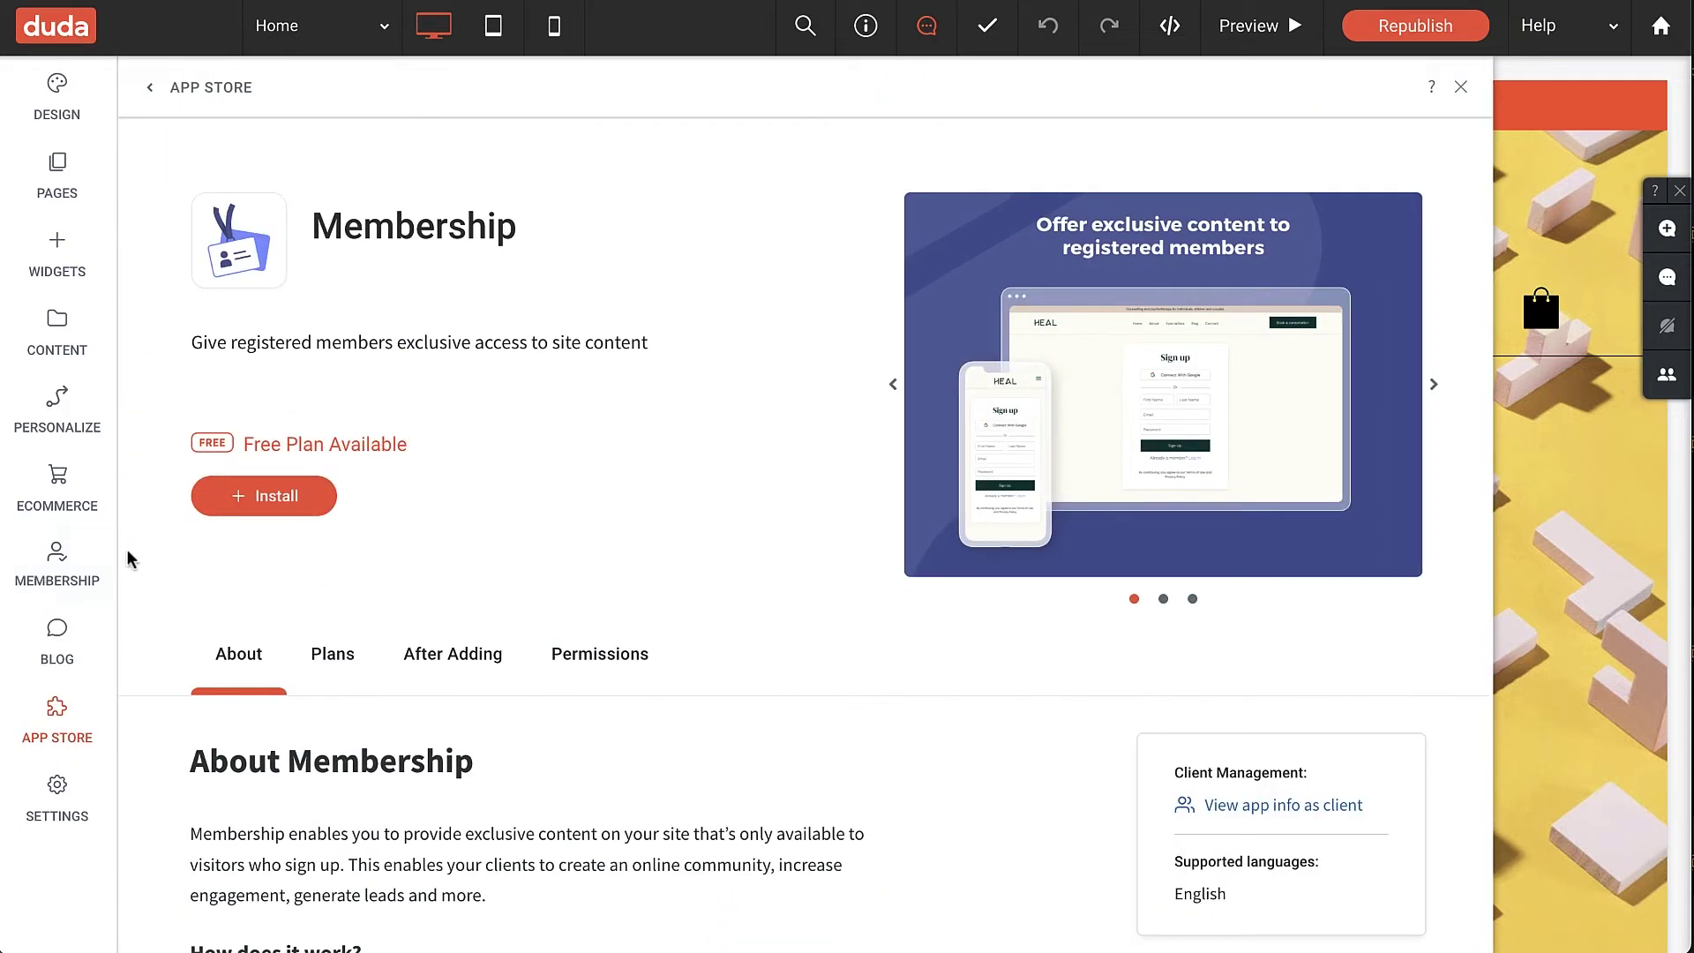
click(275, 498)
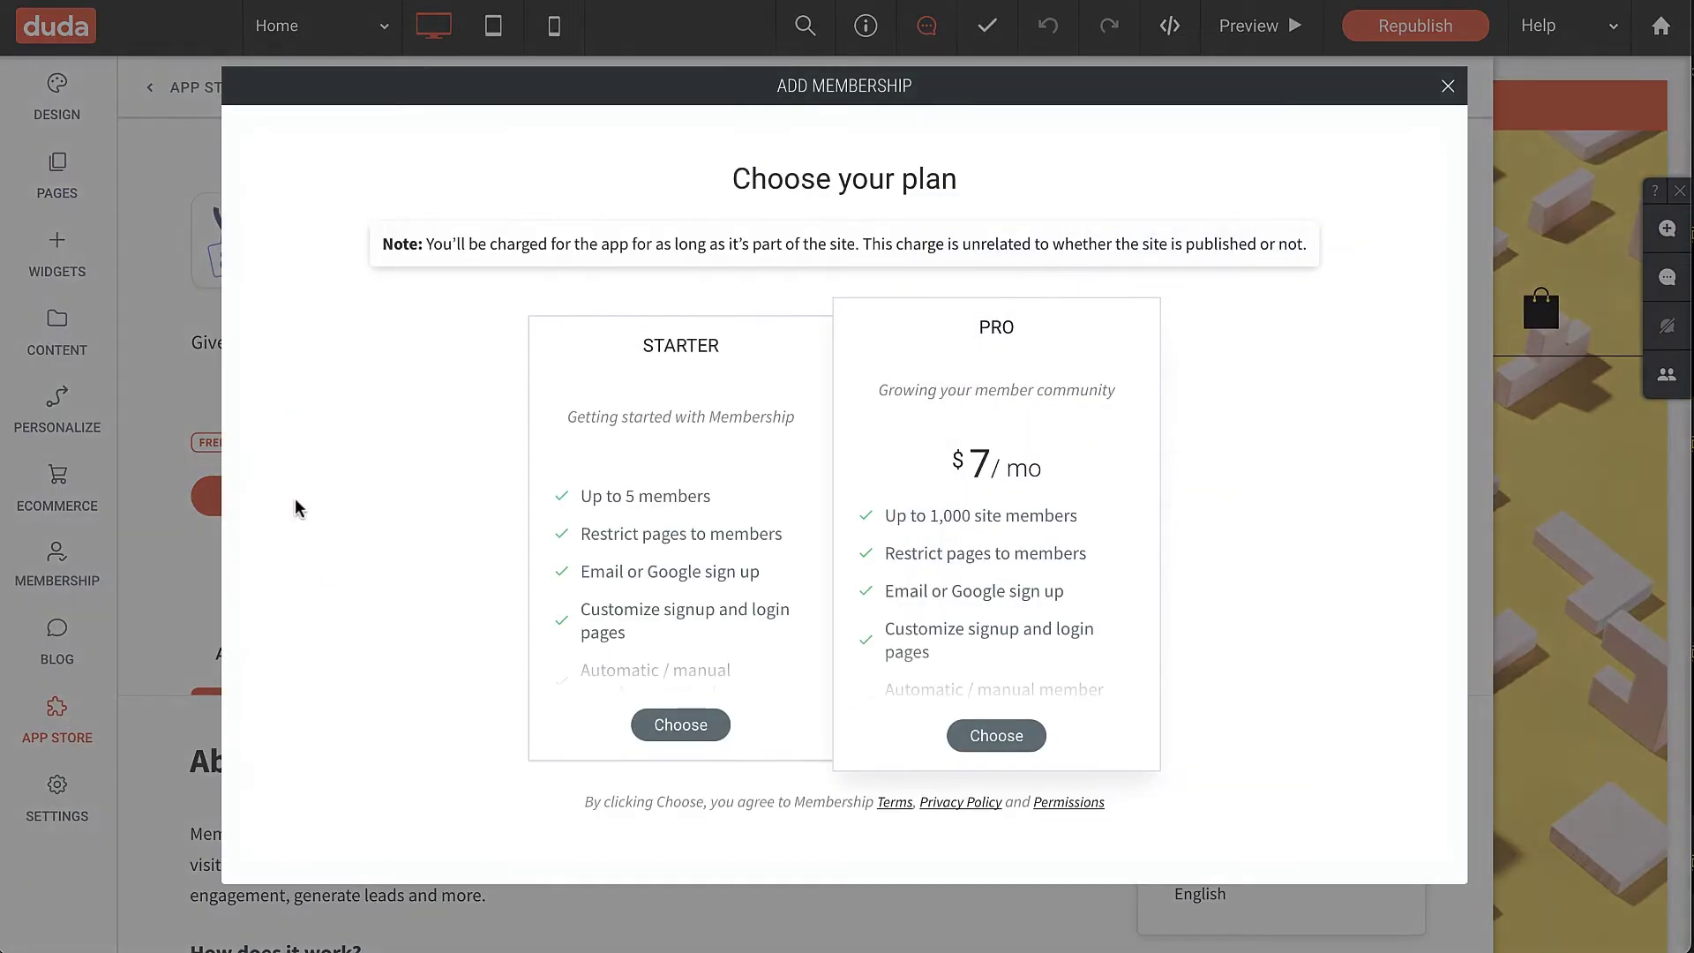
click(680, 724)
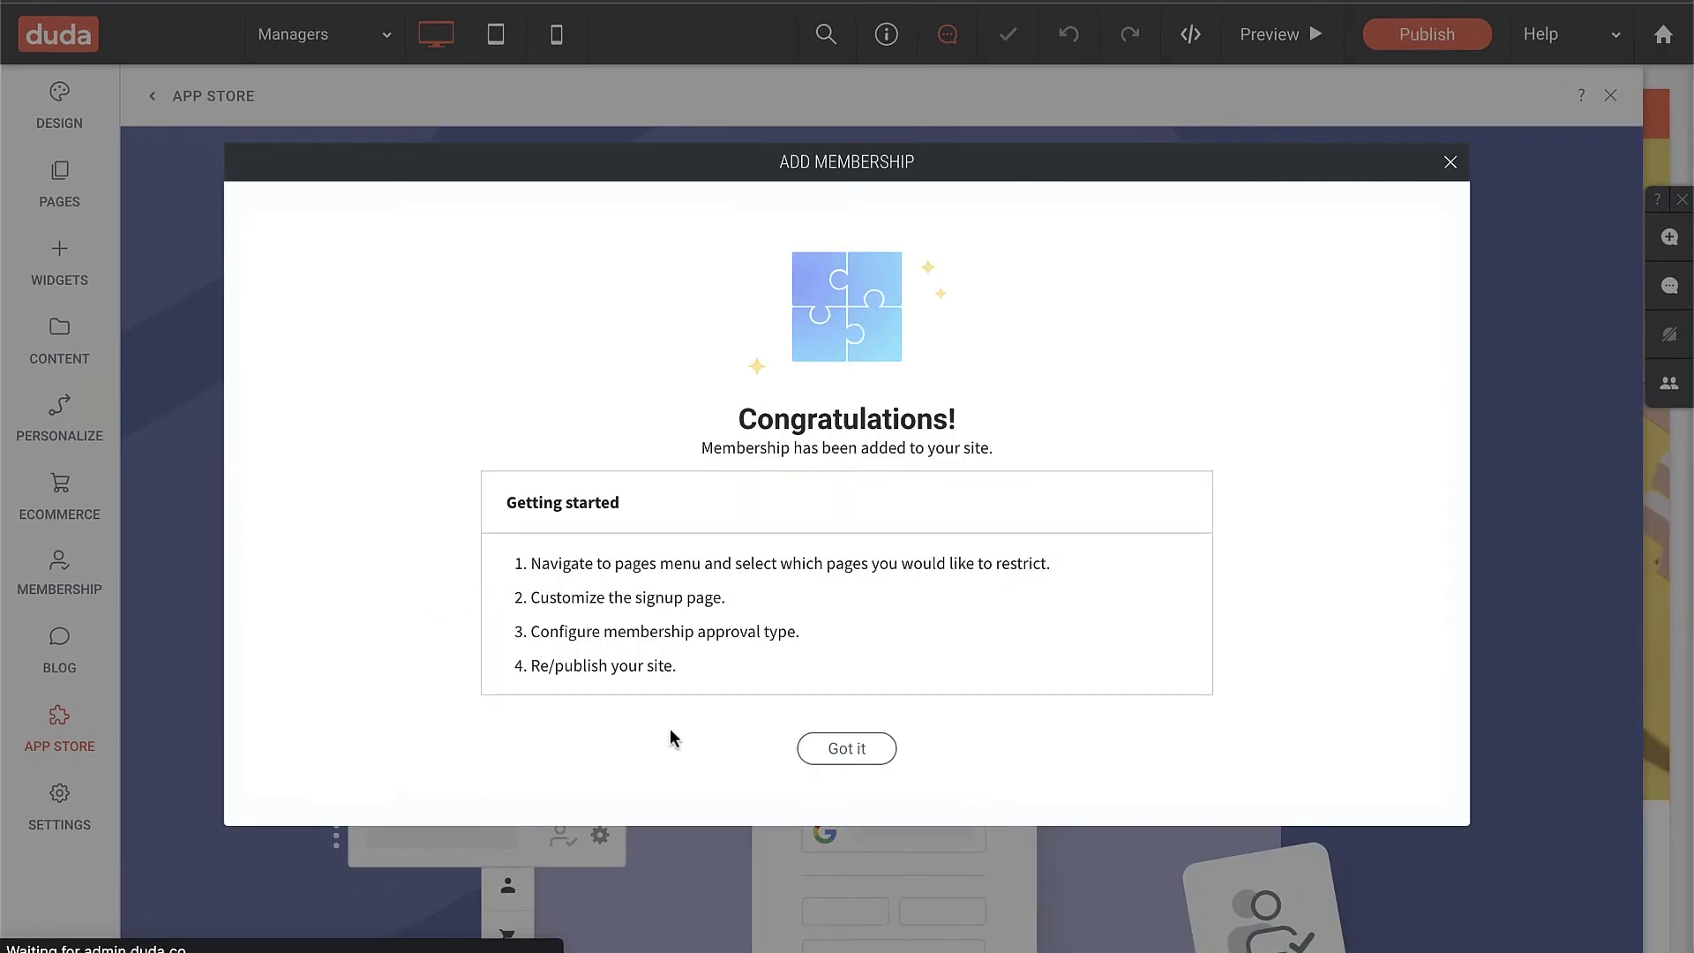
click(834, 748)
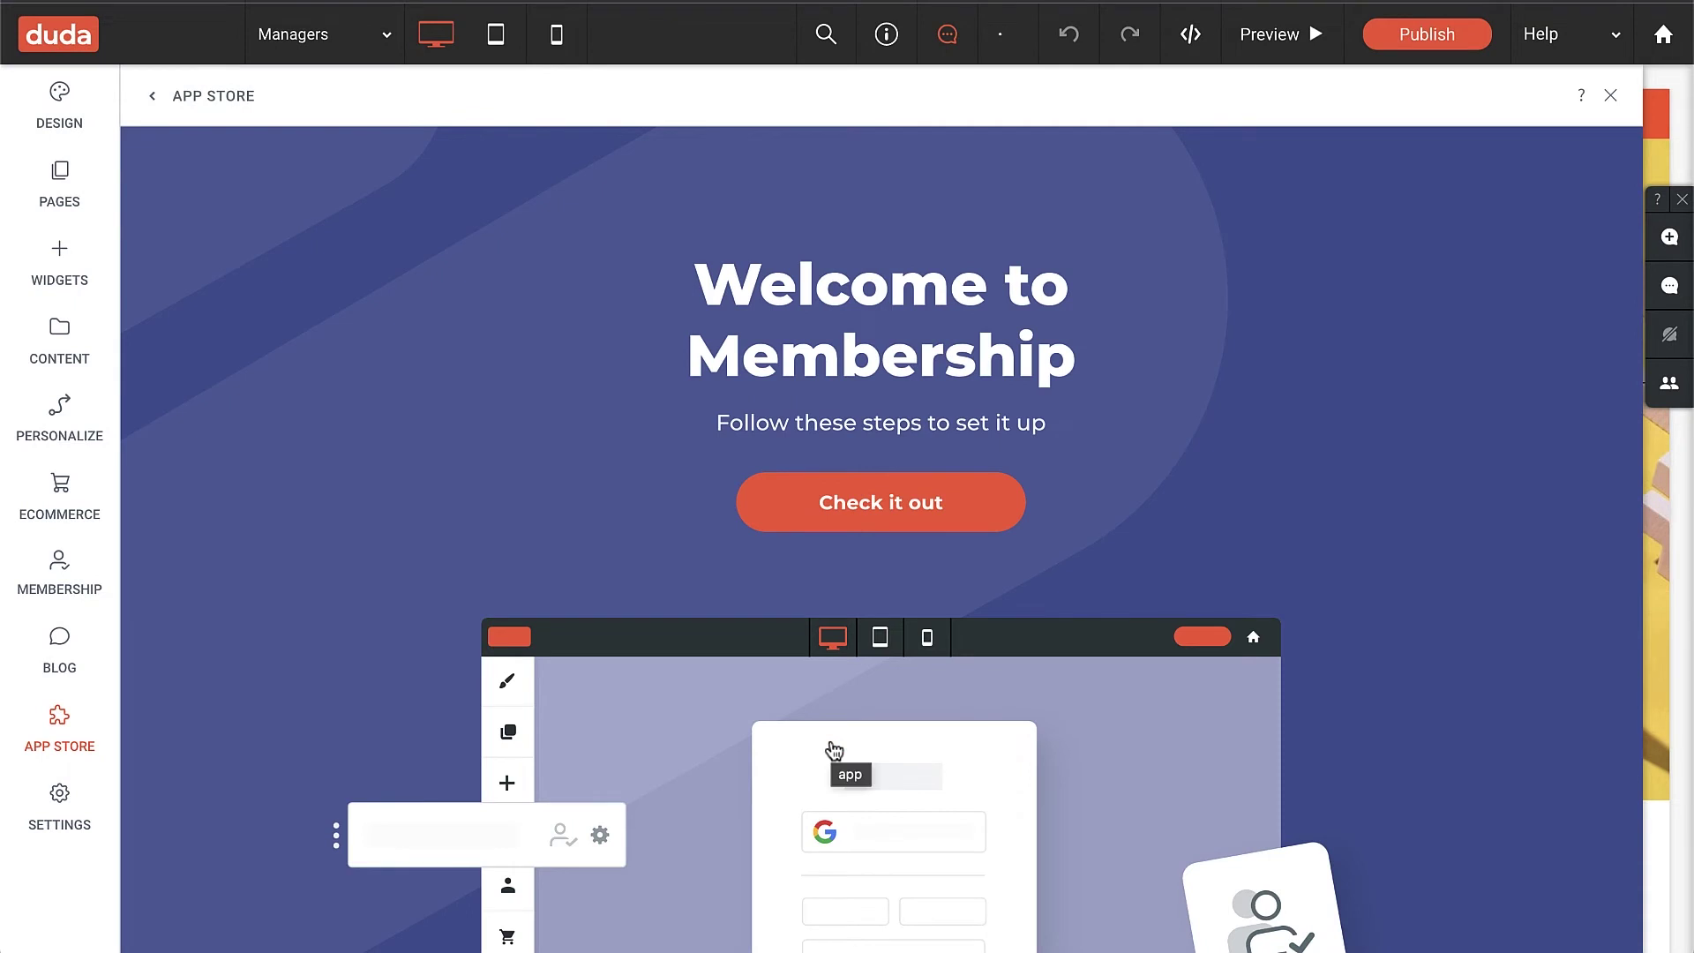
click(63, 264)
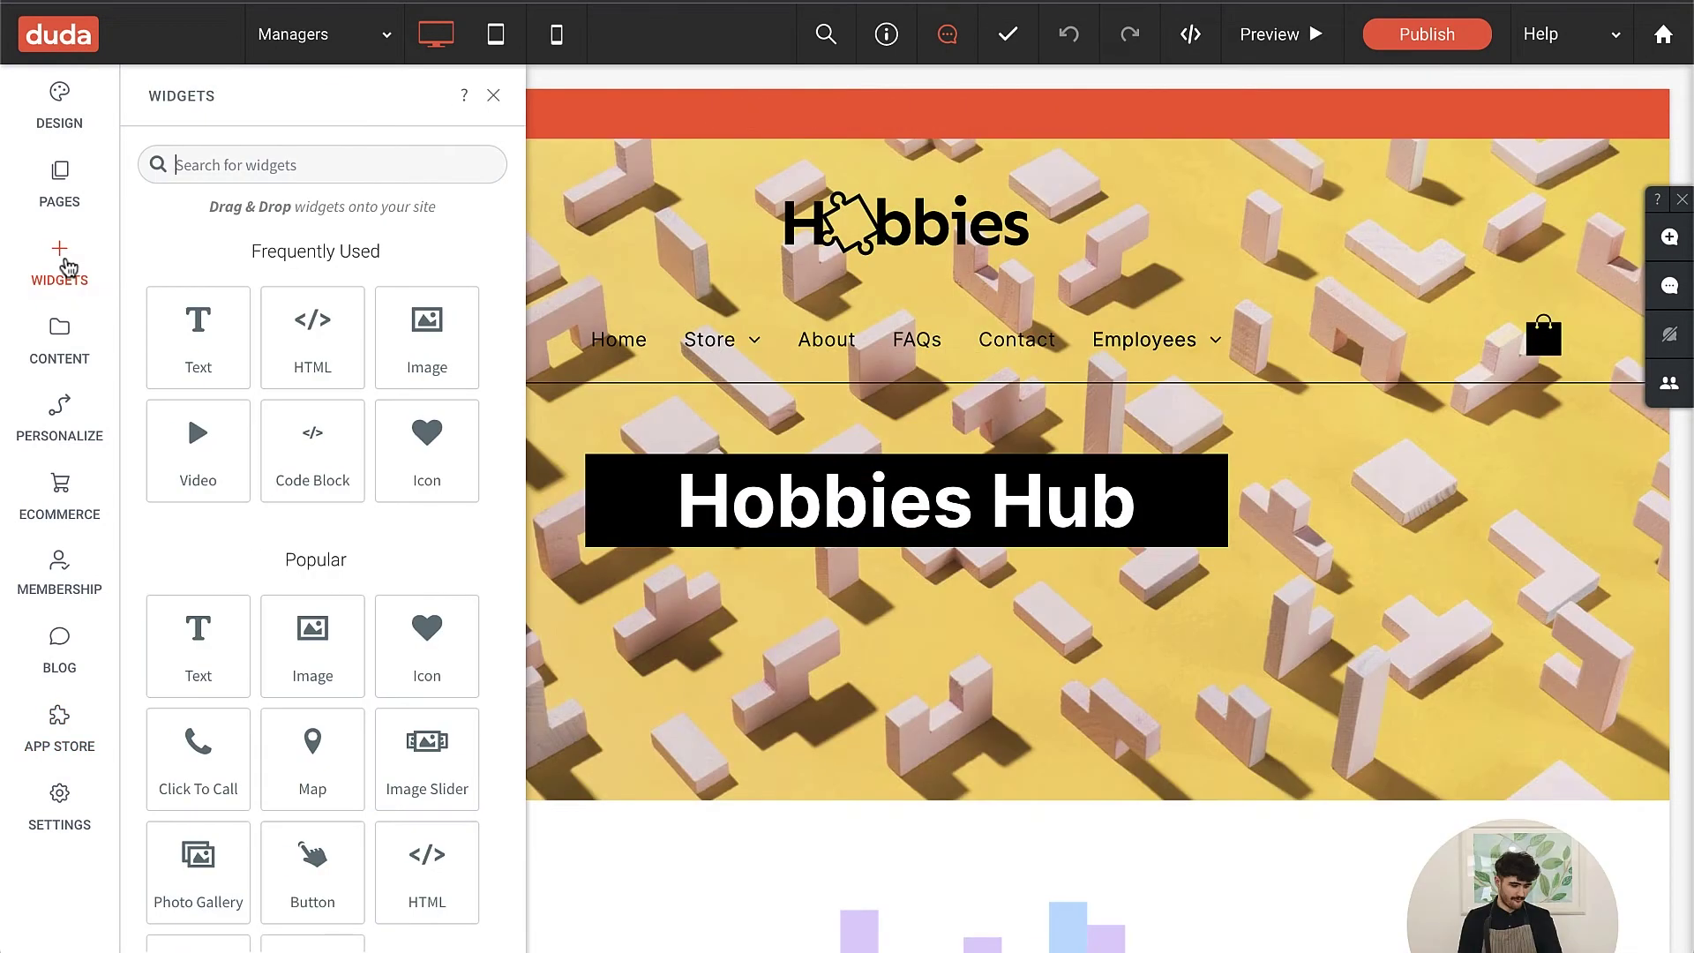
Drop a login bar at the header's top right and close its settings panel
text(login)
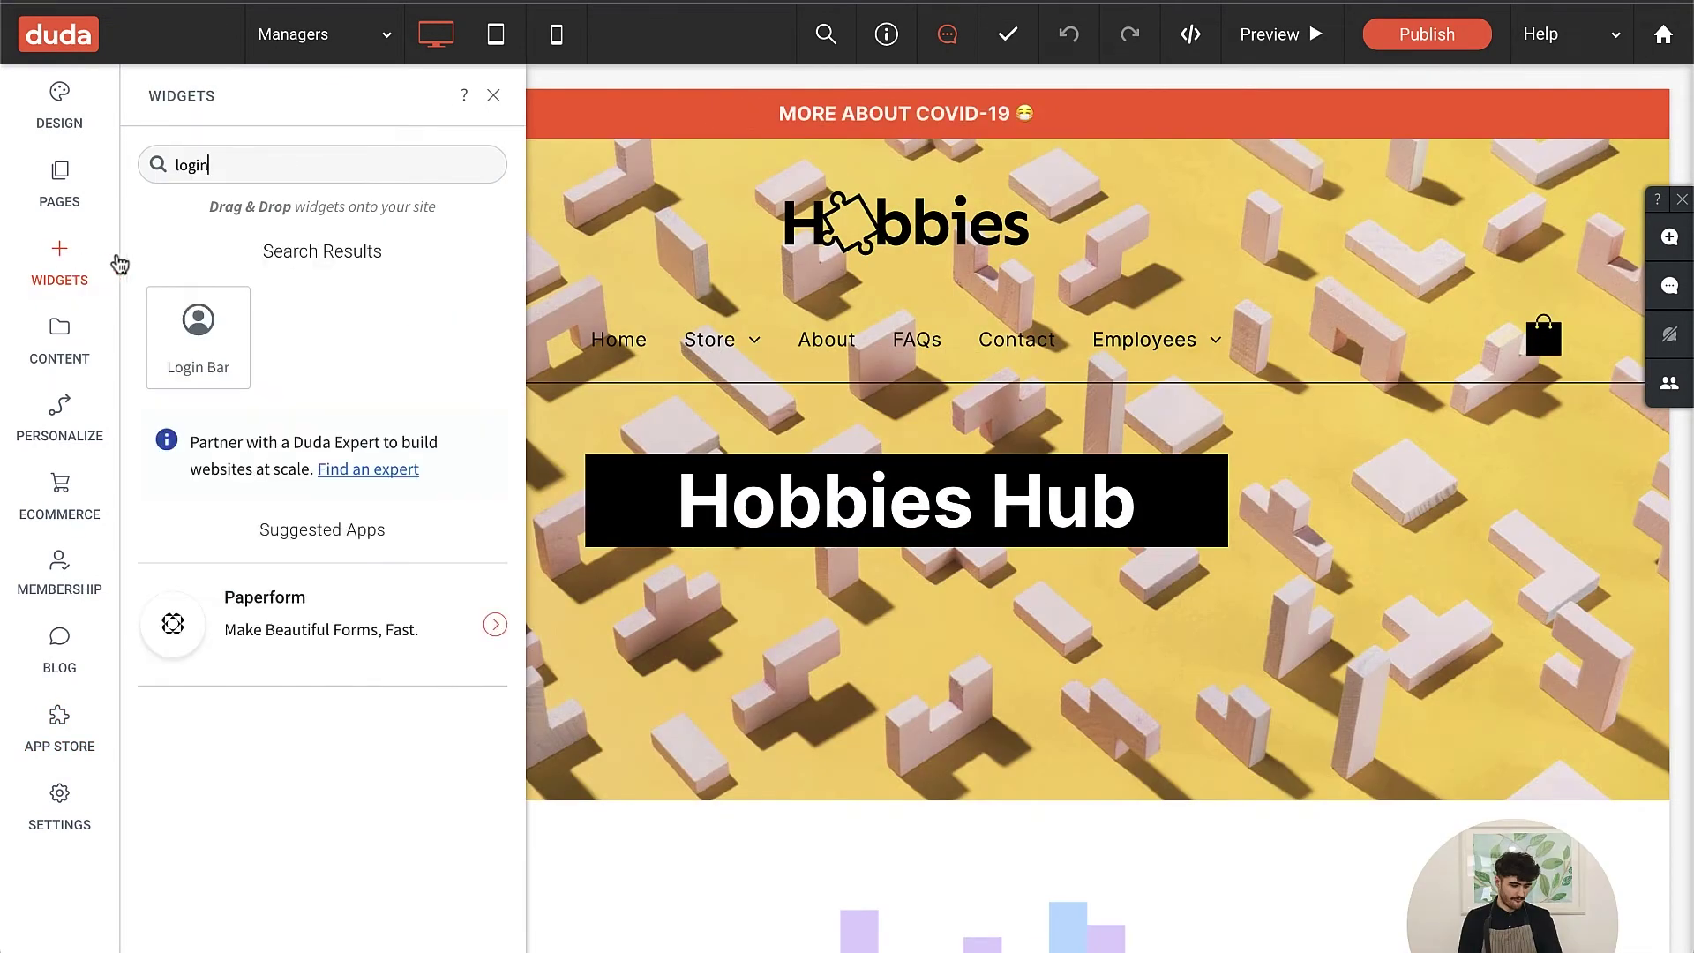
drag(198, 336, 1345, 219)
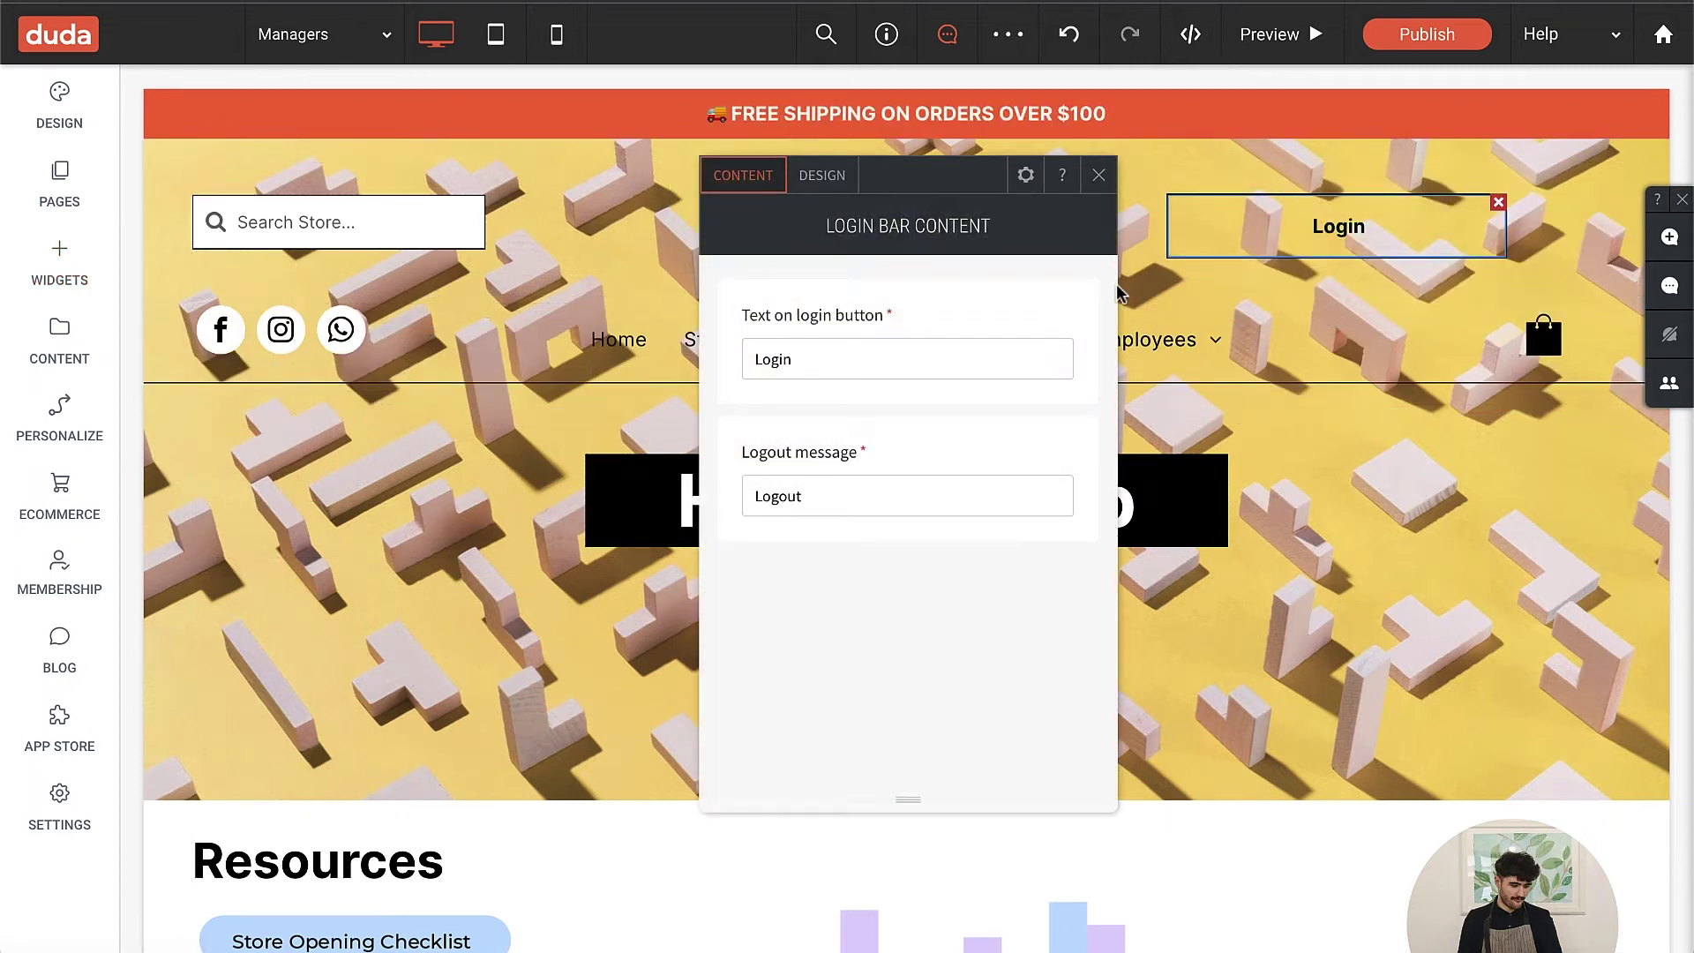
click(1100, 175)
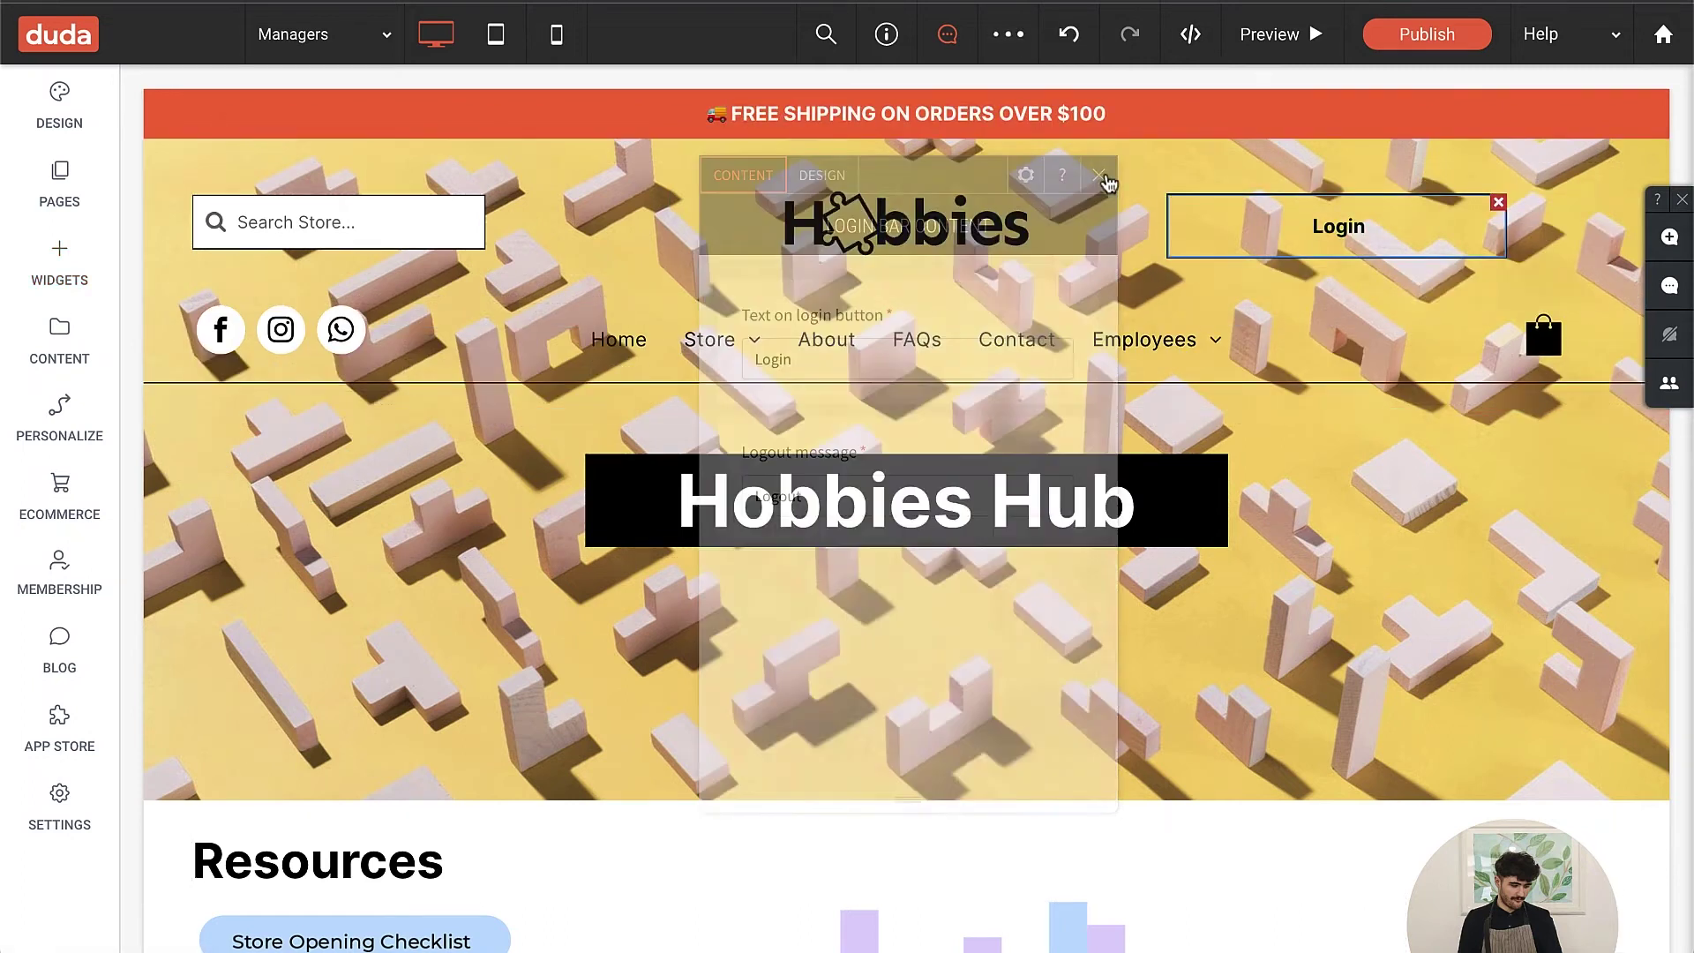
Select the header's Login button and delete it
click(1495, 208)
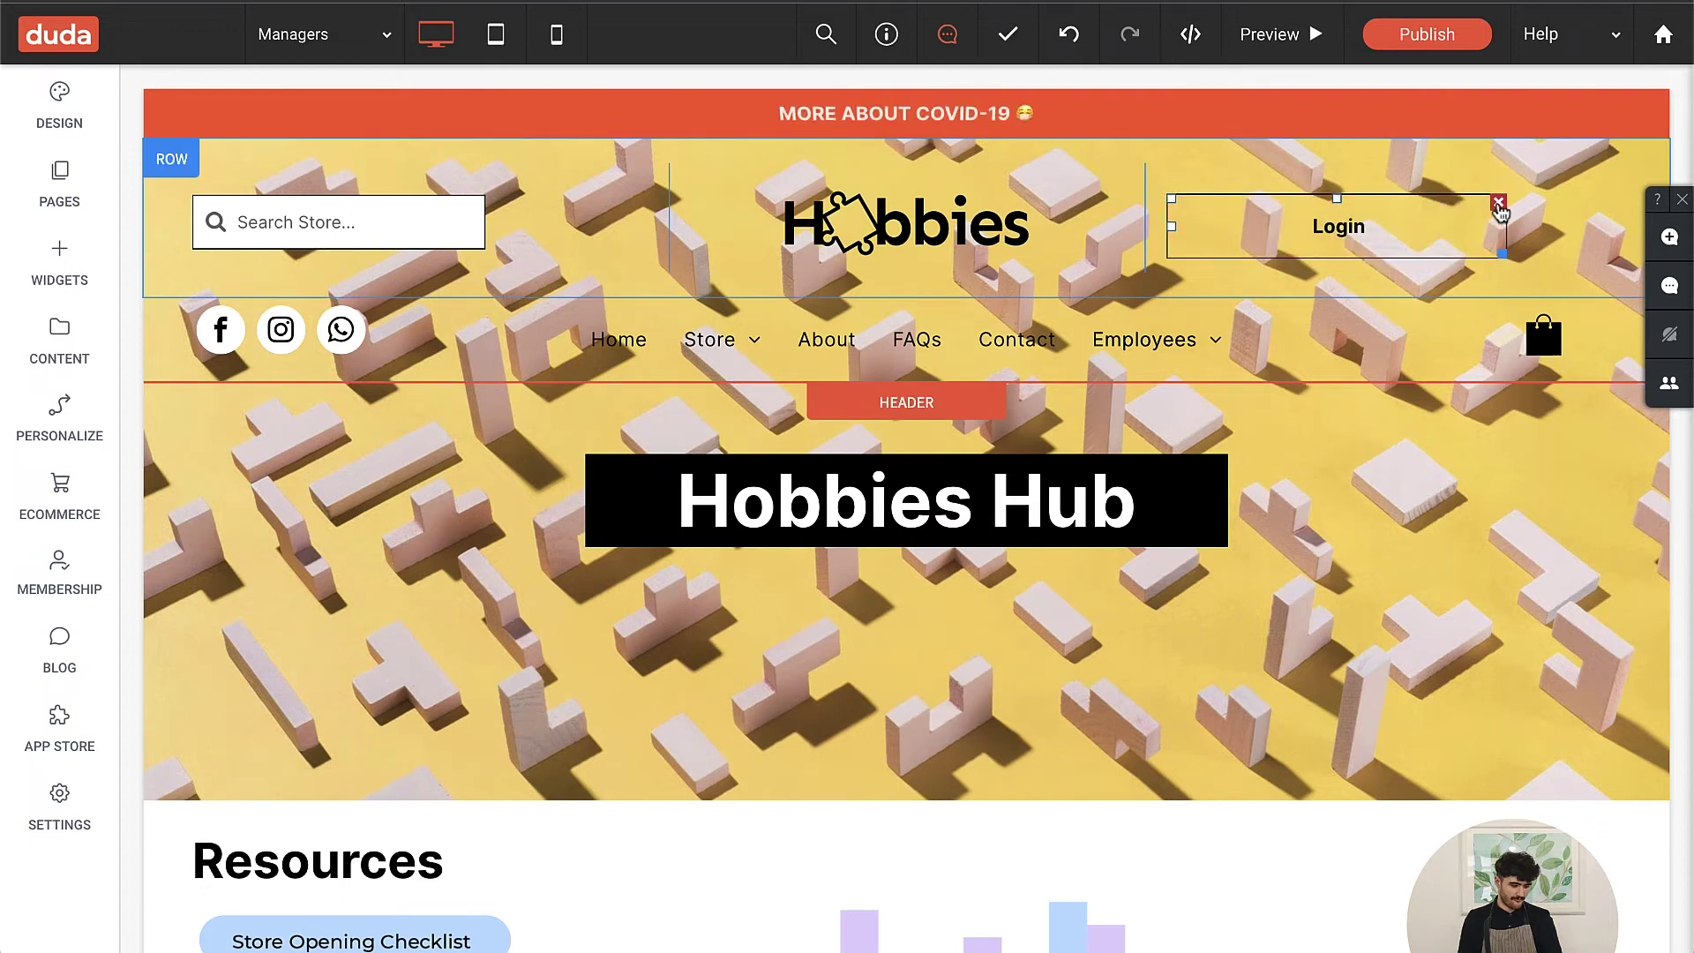
click(1499, 203)
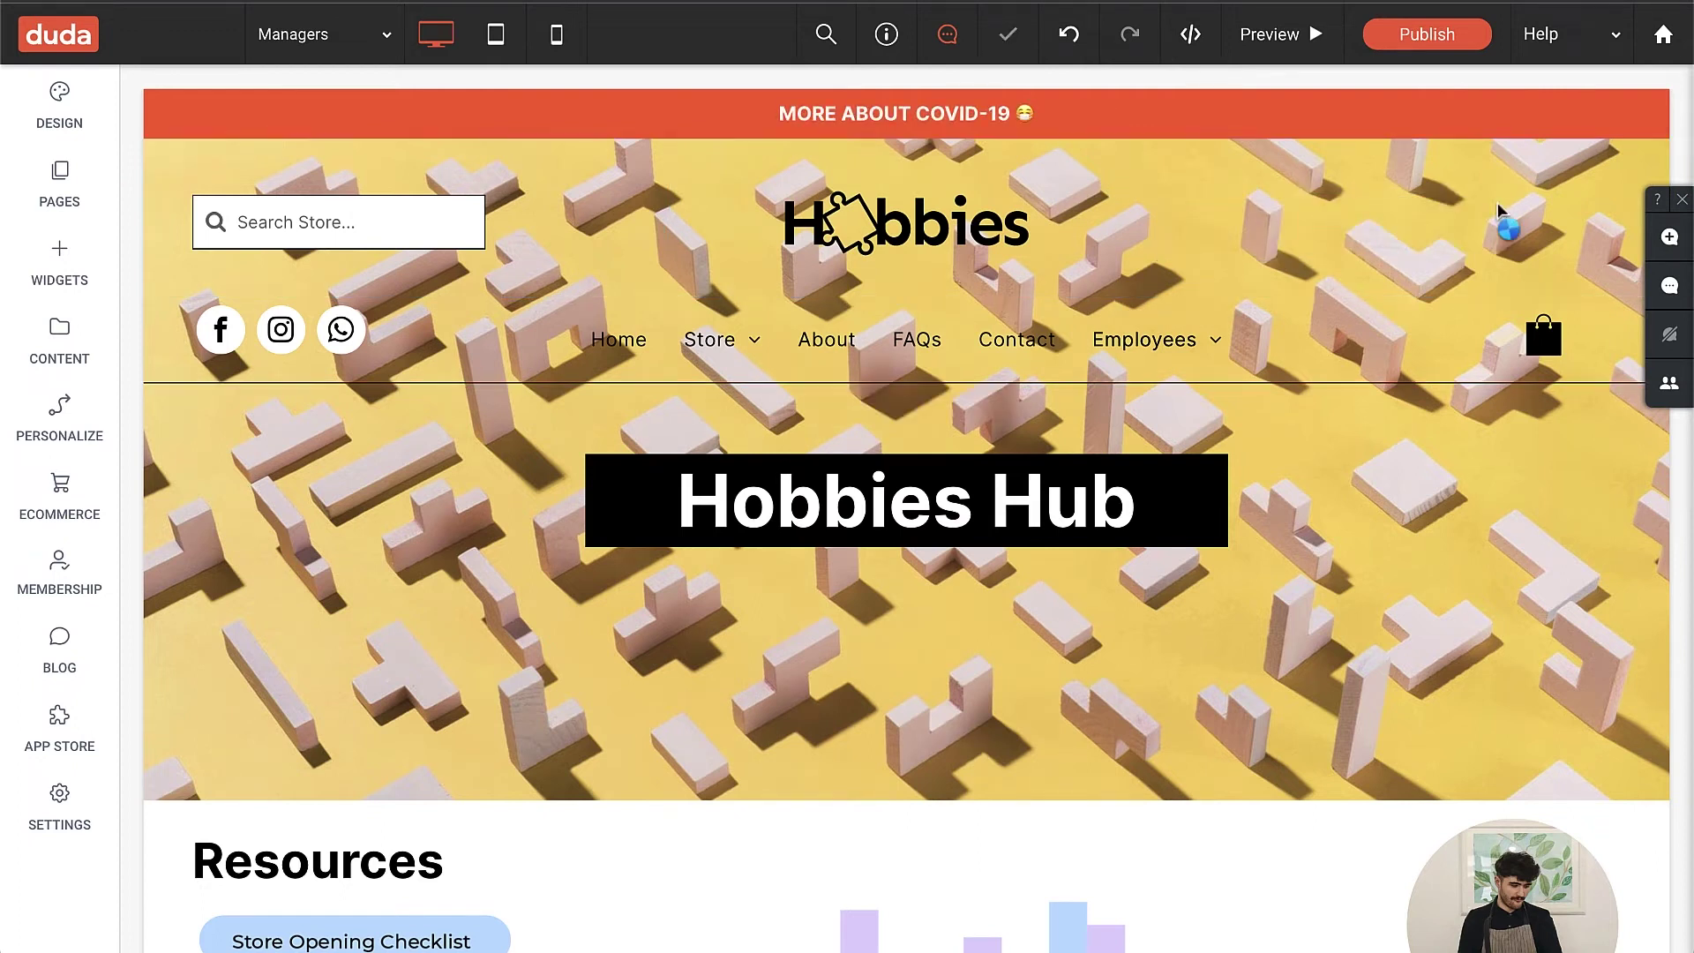
mouse_move(1222, 334)
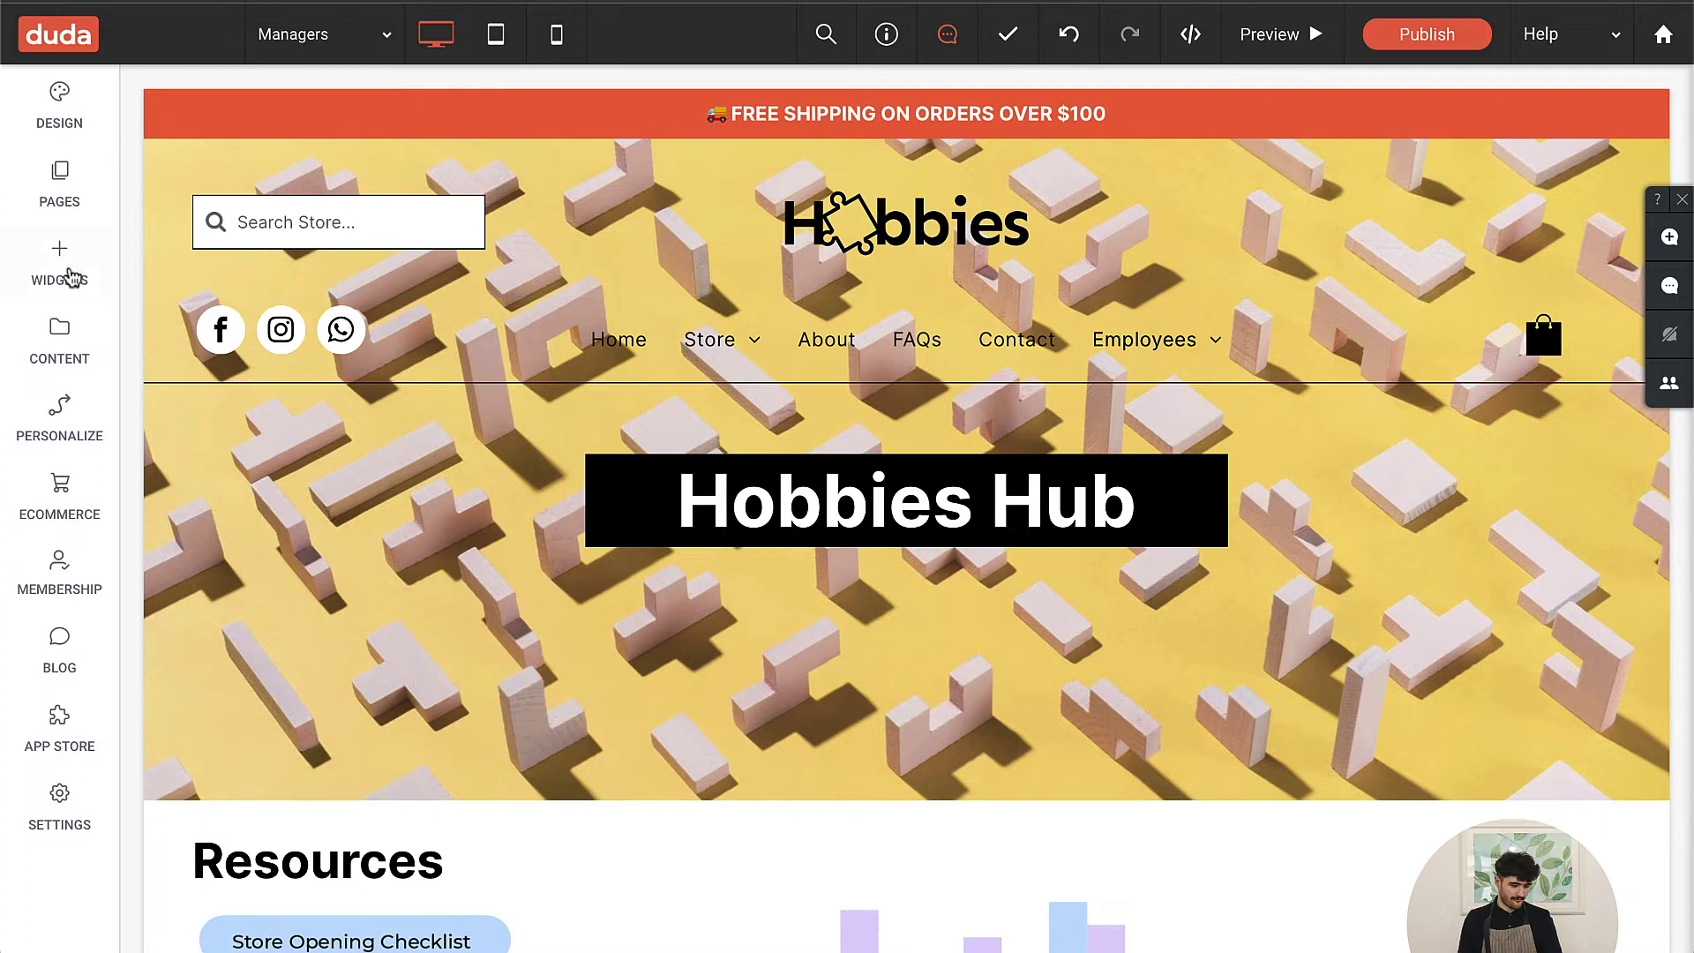
Search widgets for 'login' and place a Login Bar beneath the Manager on Duty card
click(72, 277)
text(login)
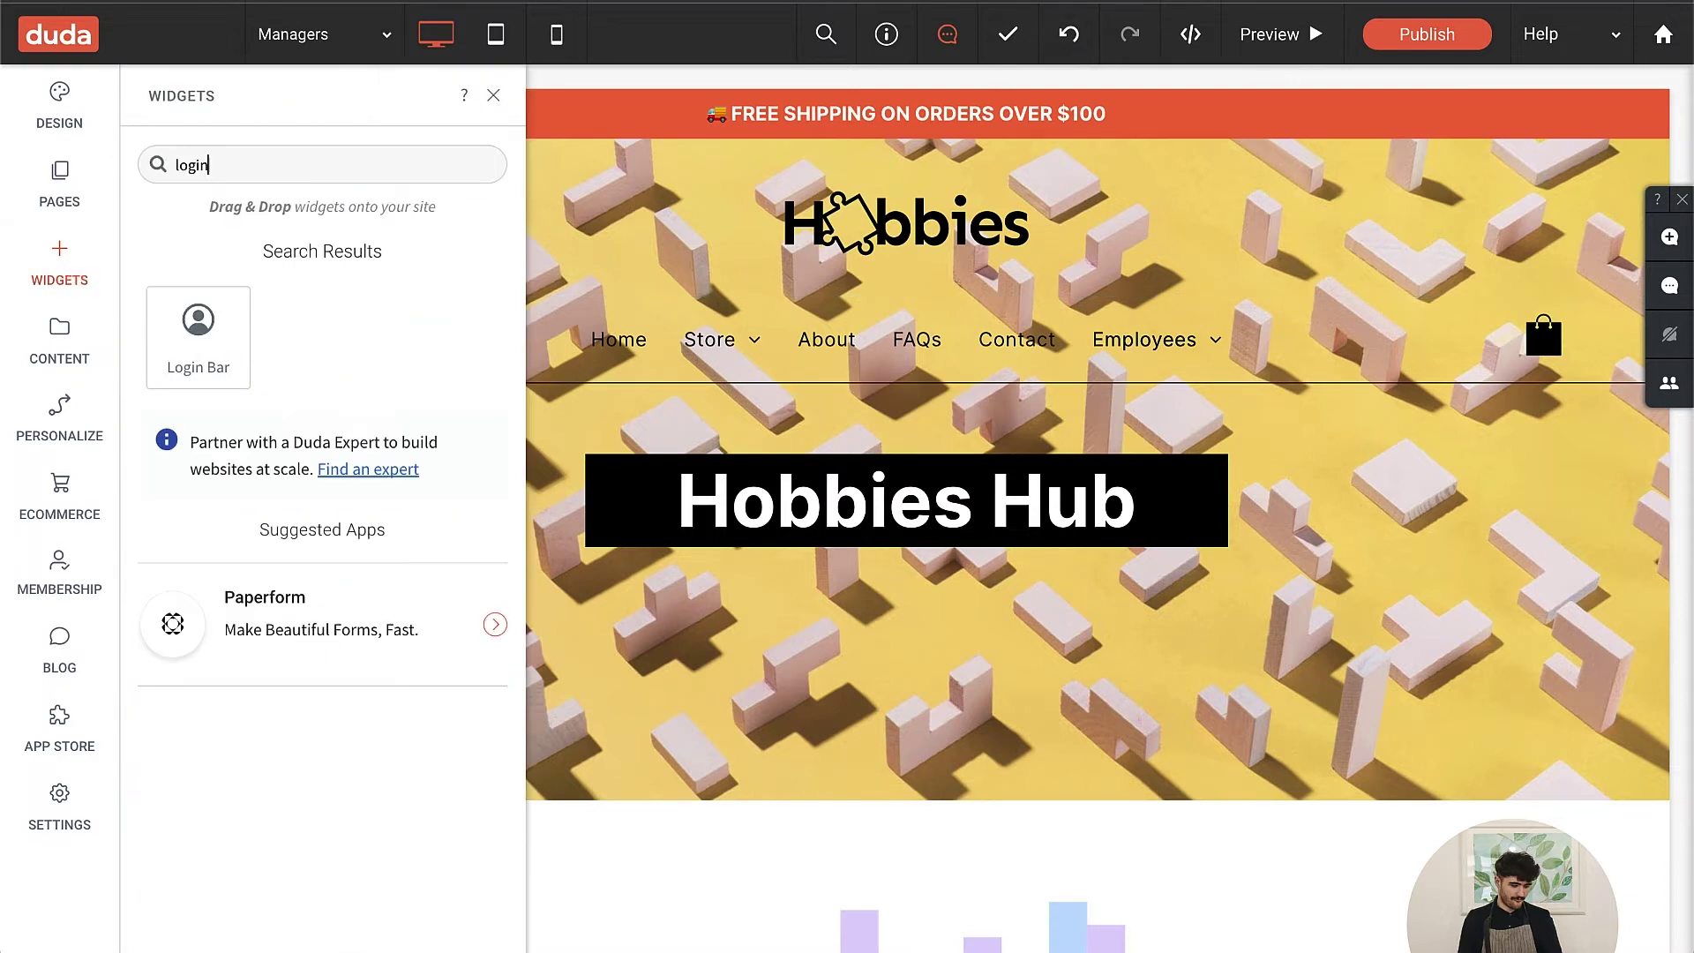
scroll(612, 628, down, 5)
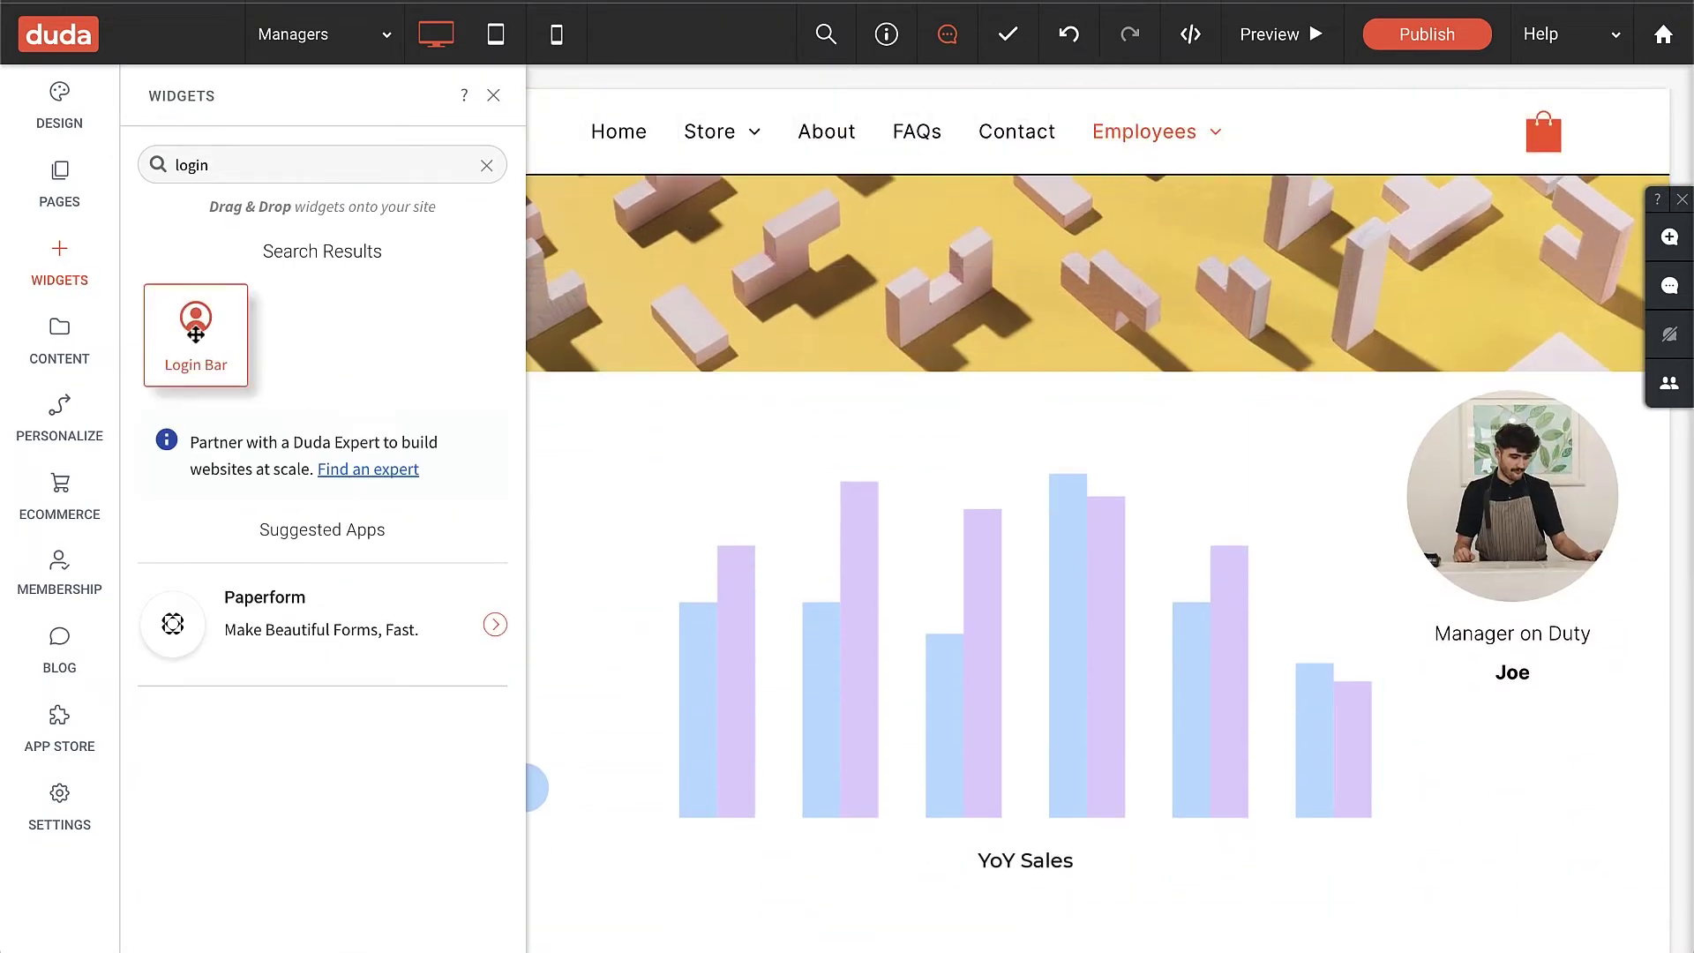
drag(198, 335, 1504, 657)
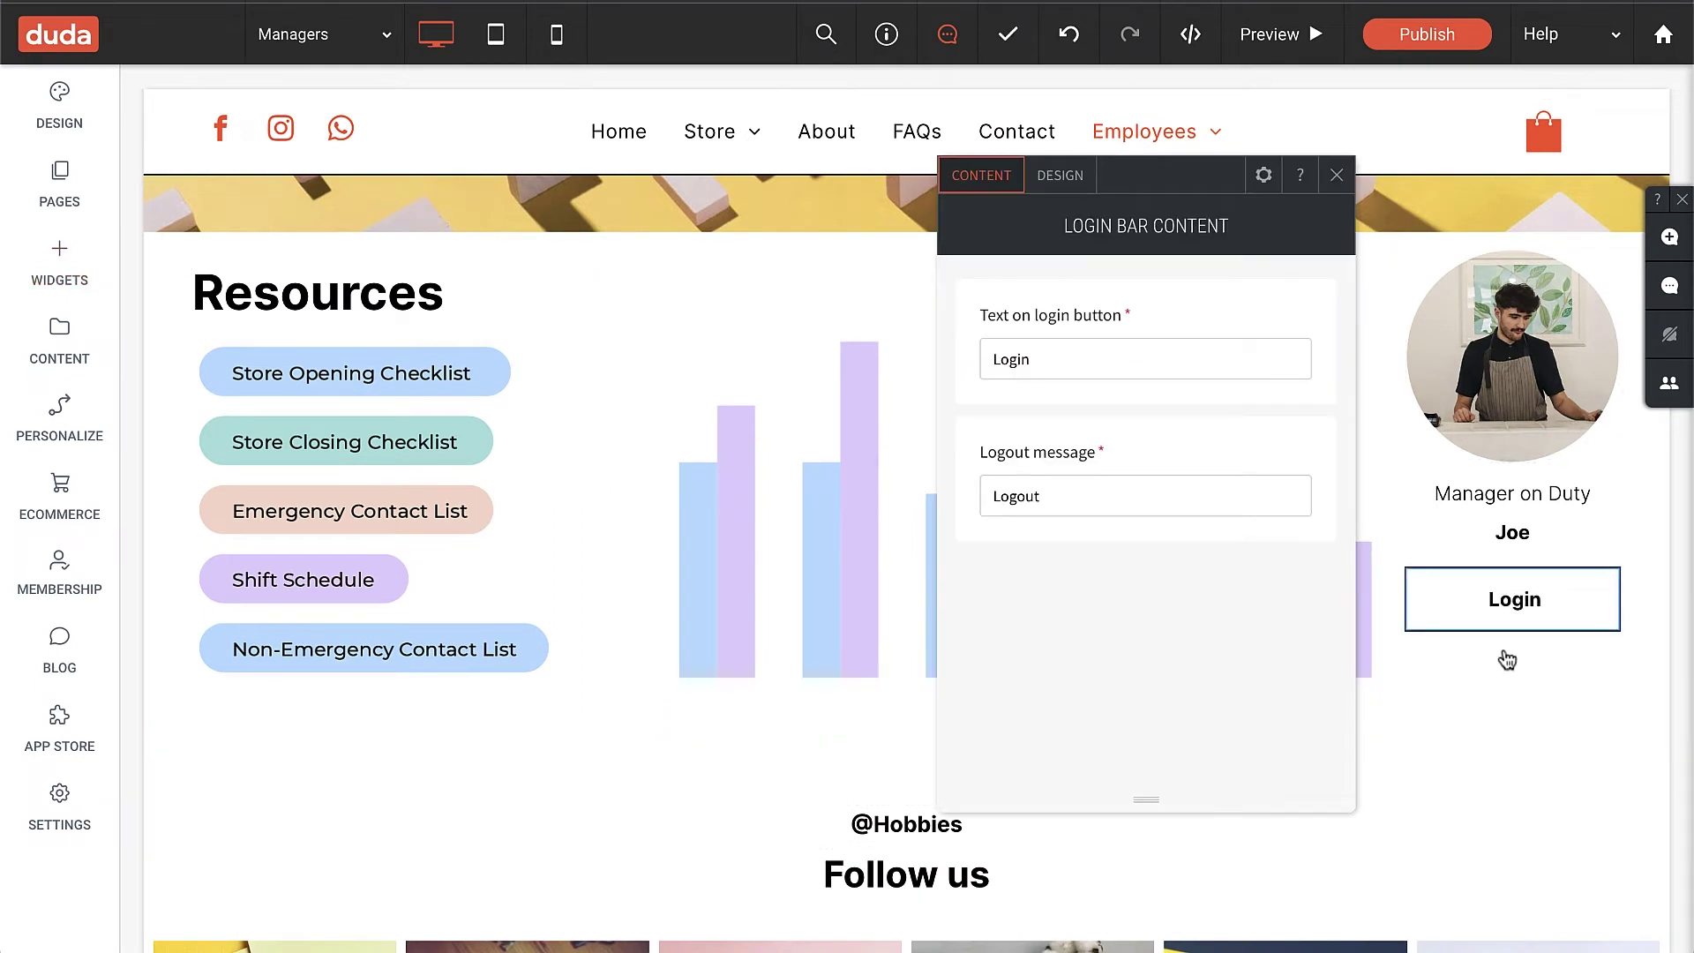
click(1337, 184)
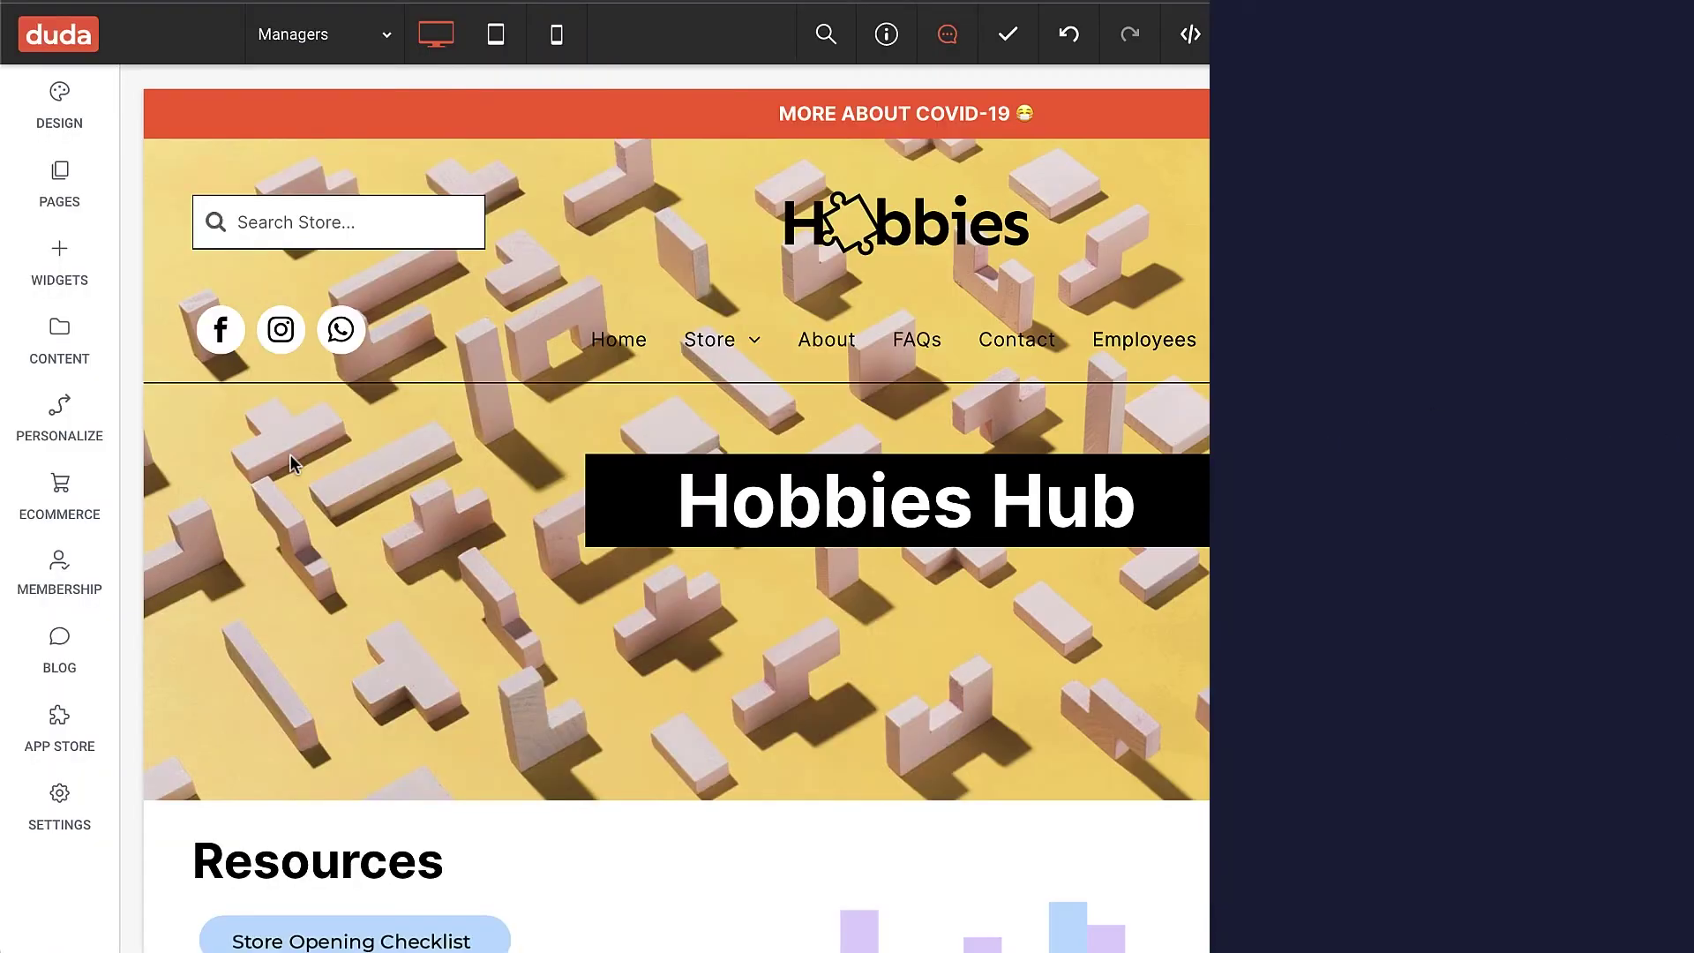
Set the Associates page's access to Members only
click(73, 192)
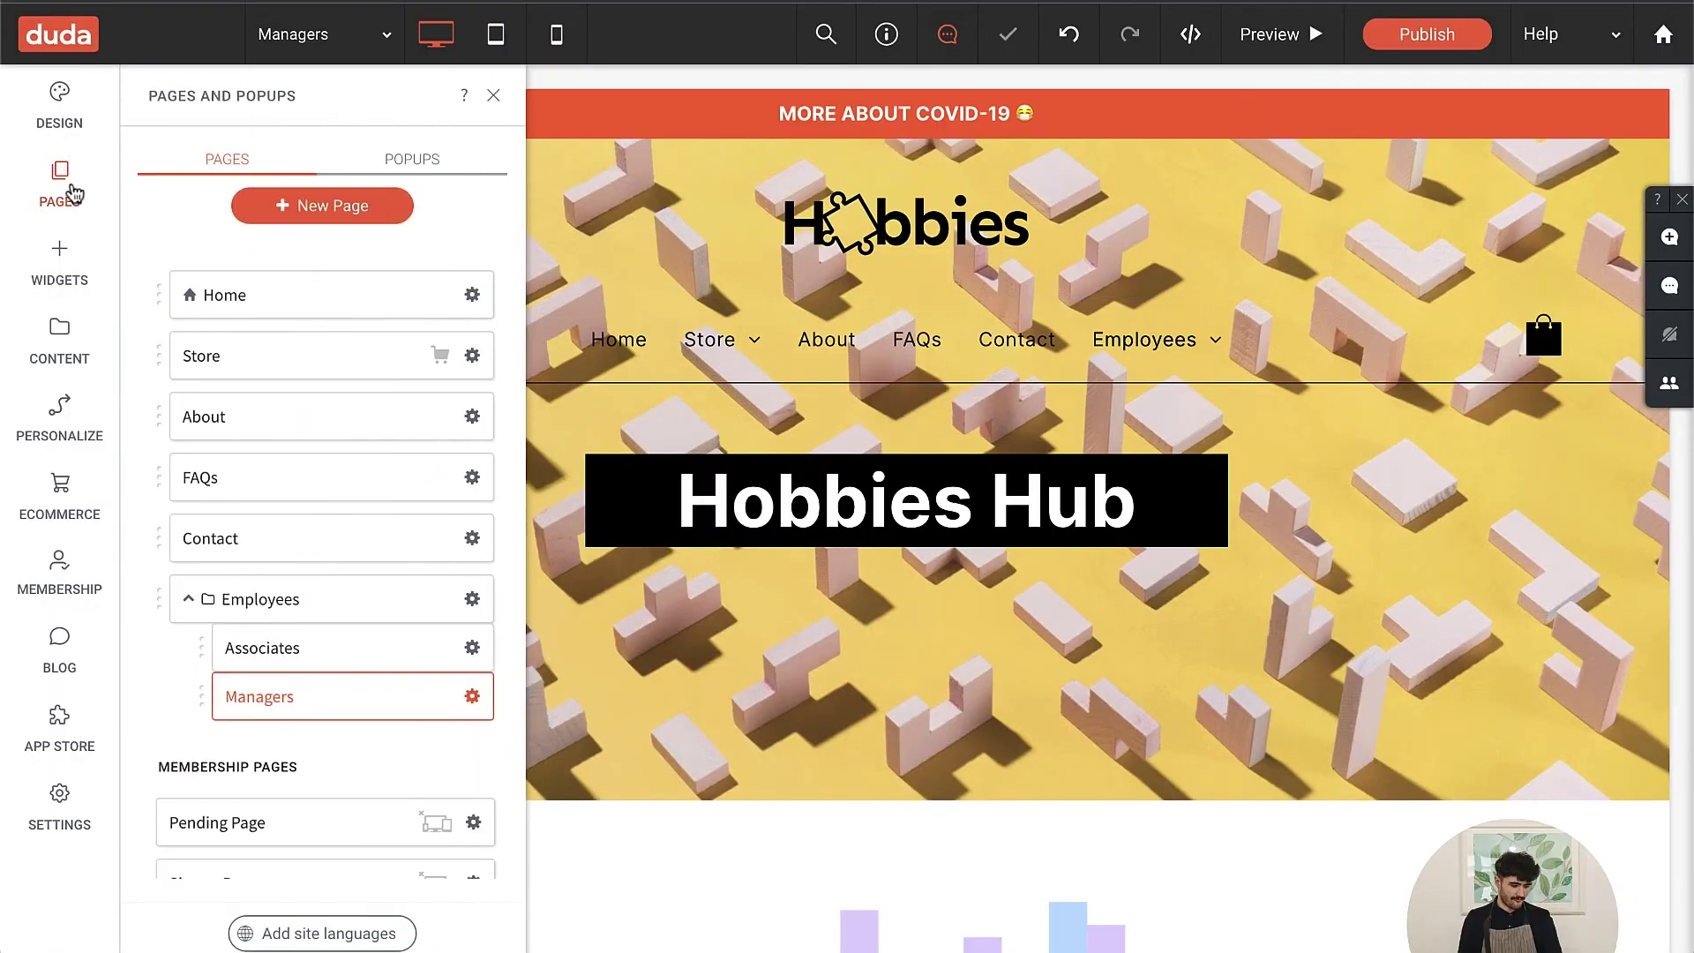
click(473, 647)
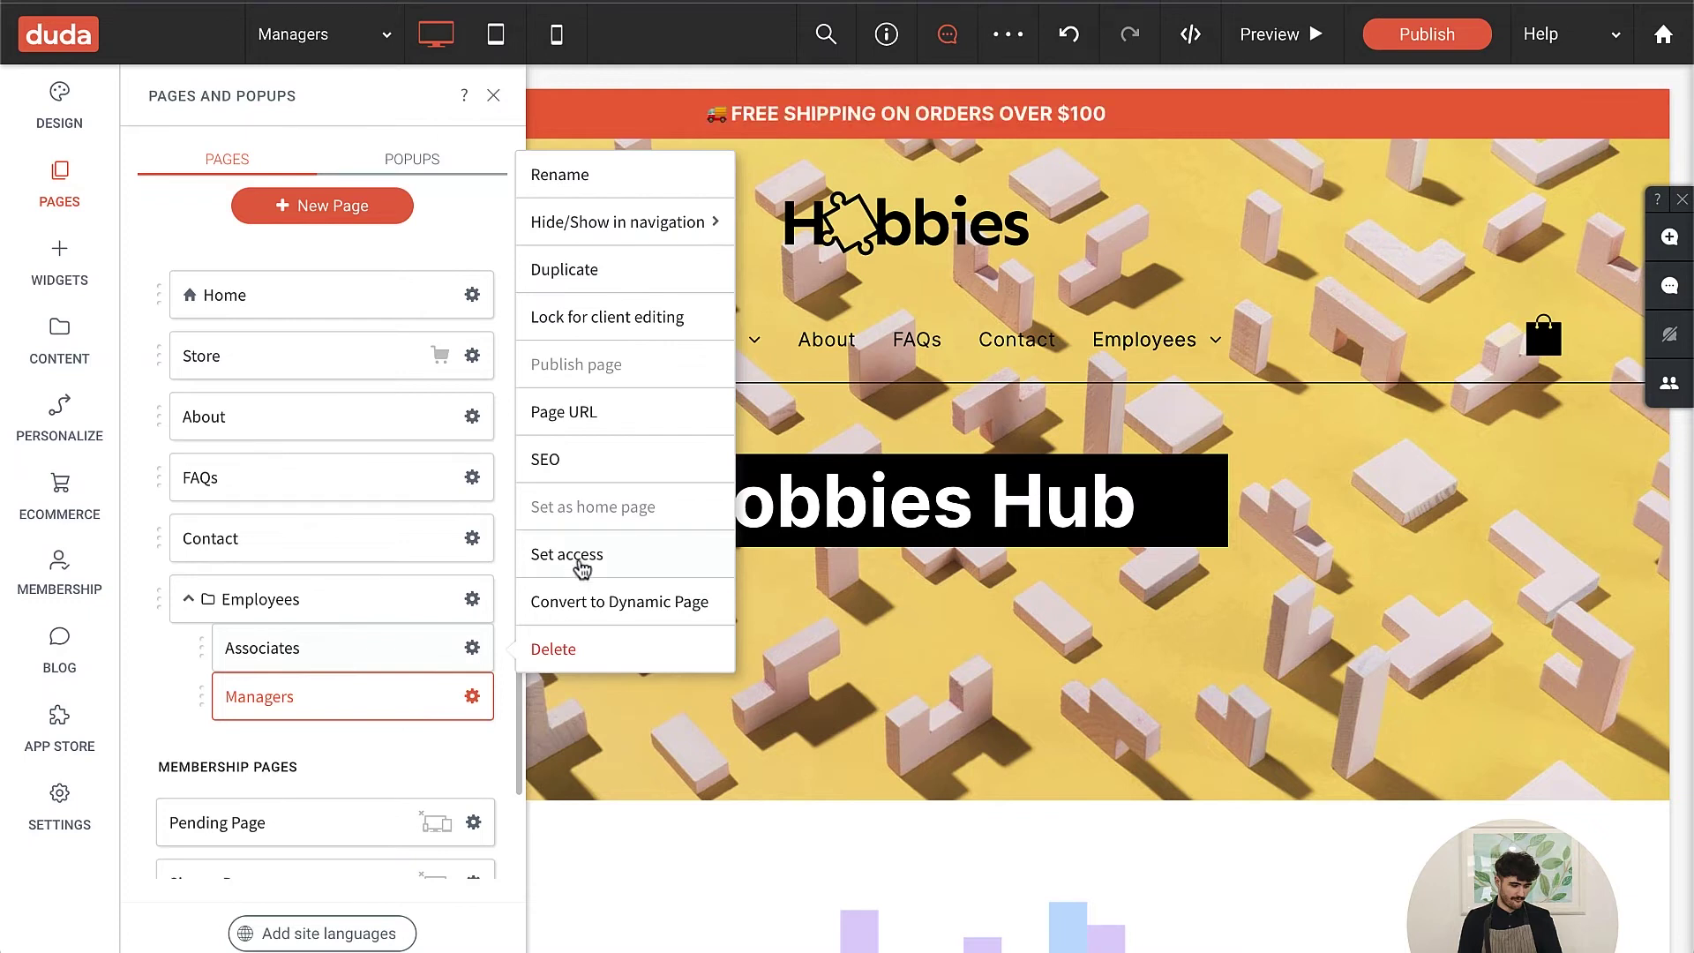
click(617, 565)
click(850, 490)
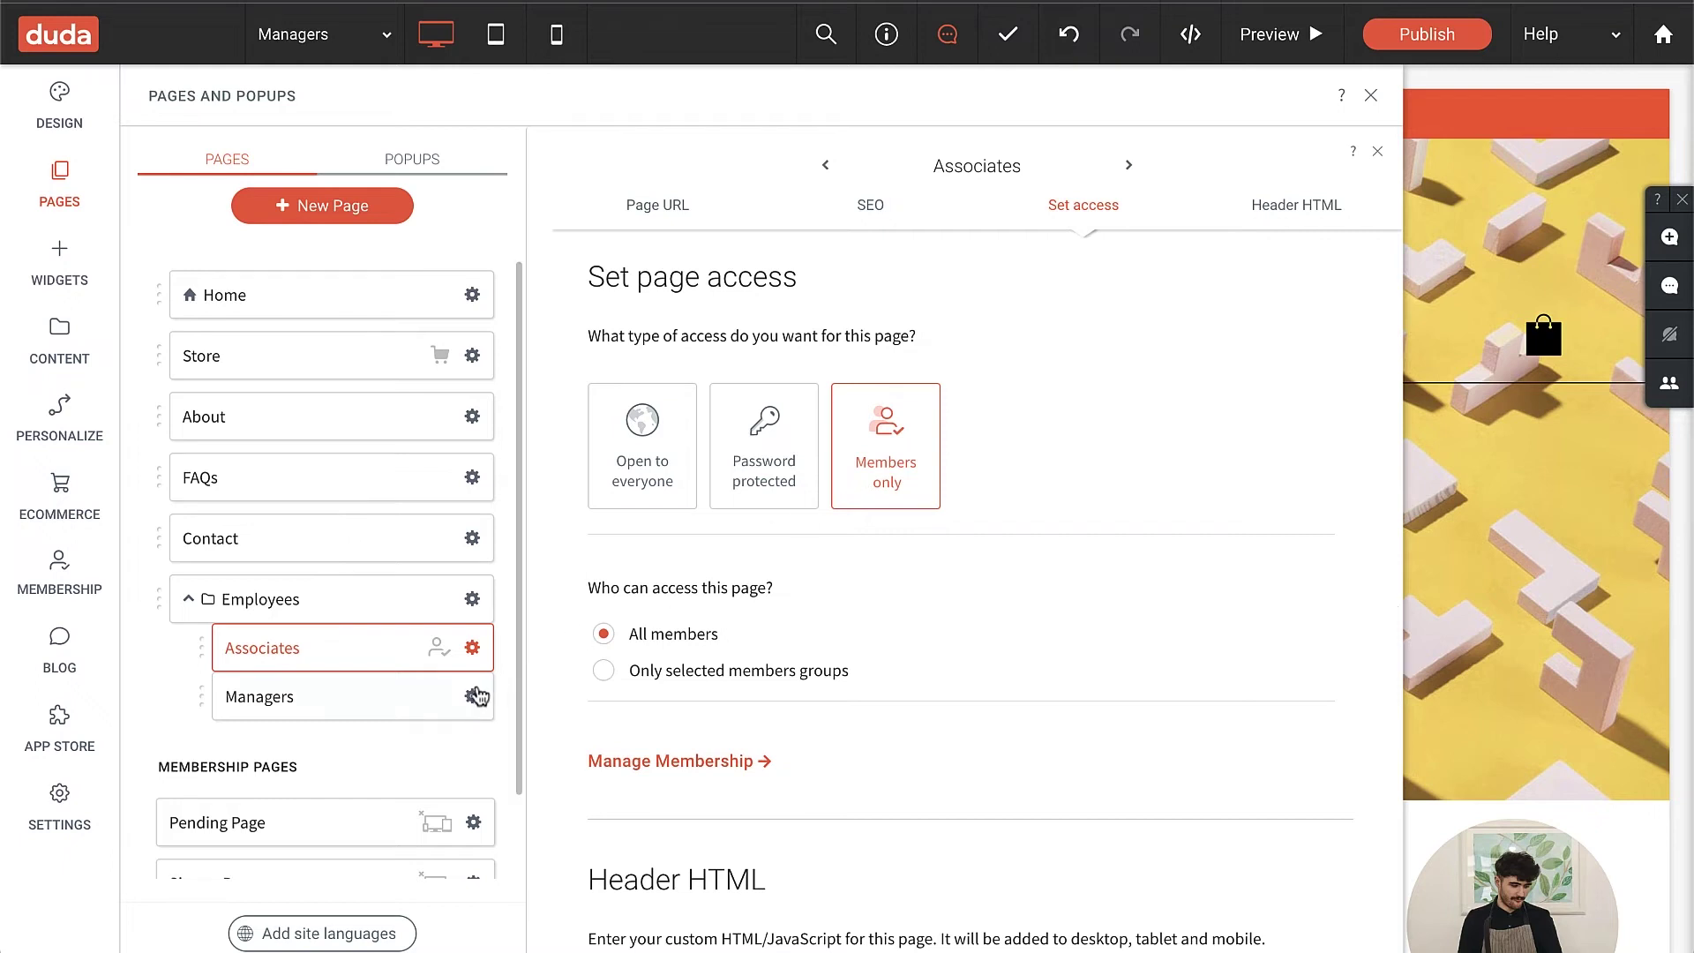
Make the Managers page members-only, limited to selected member groups, and start a new group
click(473, 697)
click(561, 618)
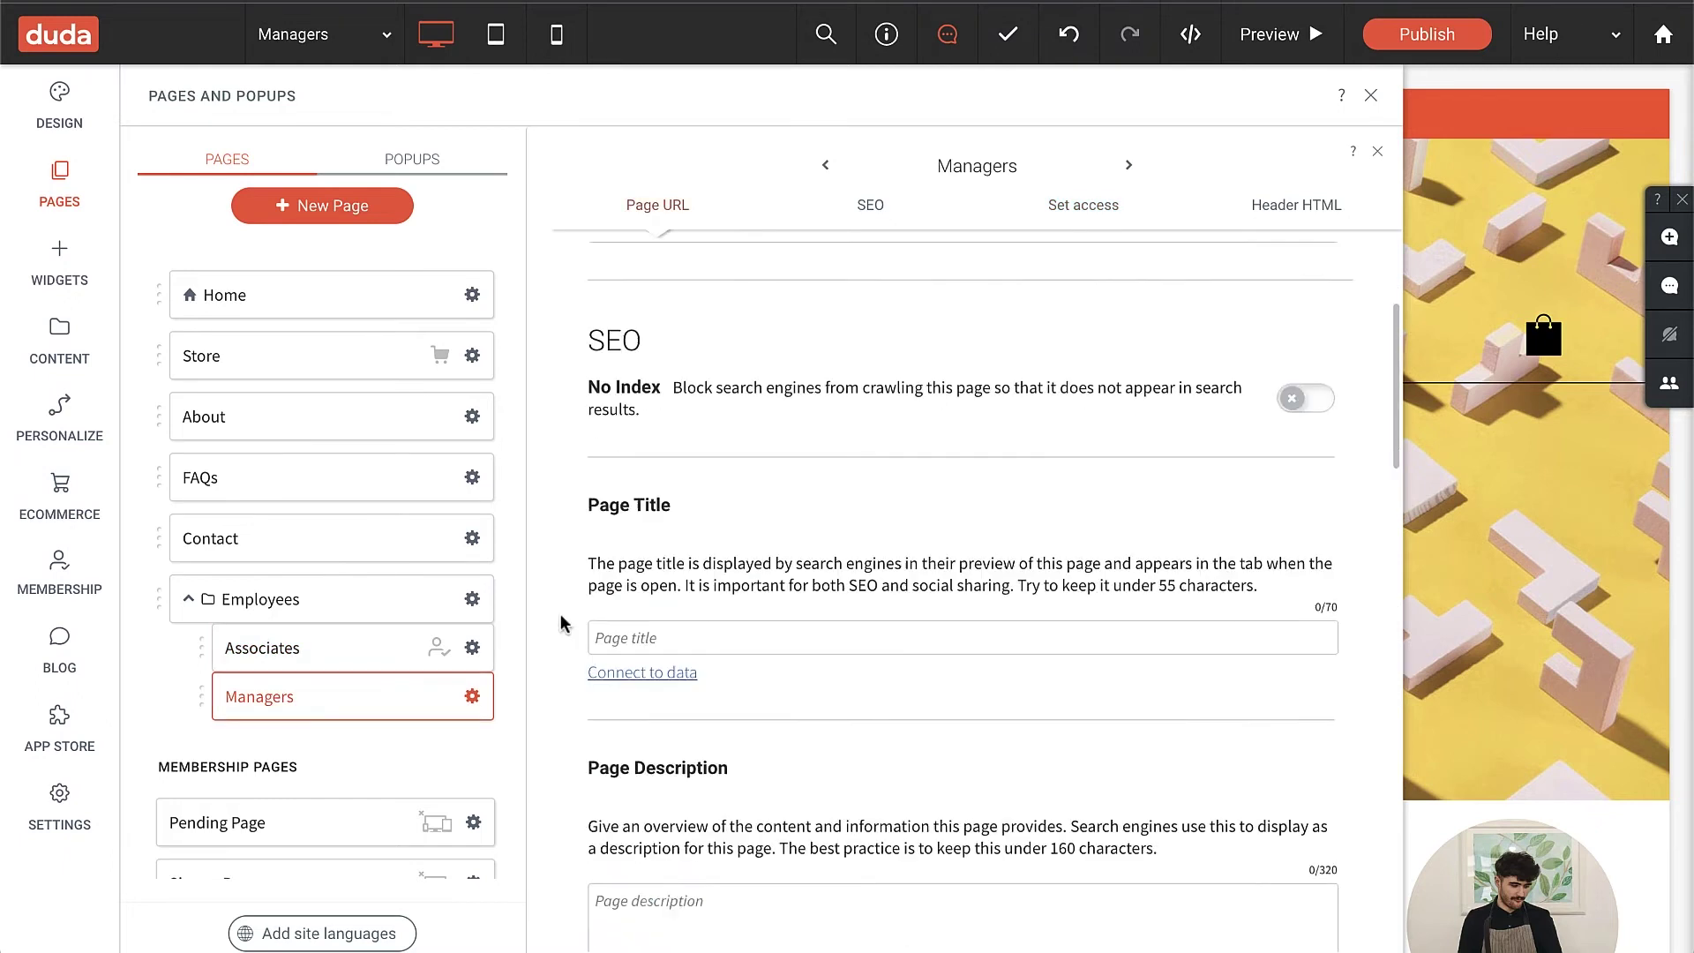
click(904, 472)
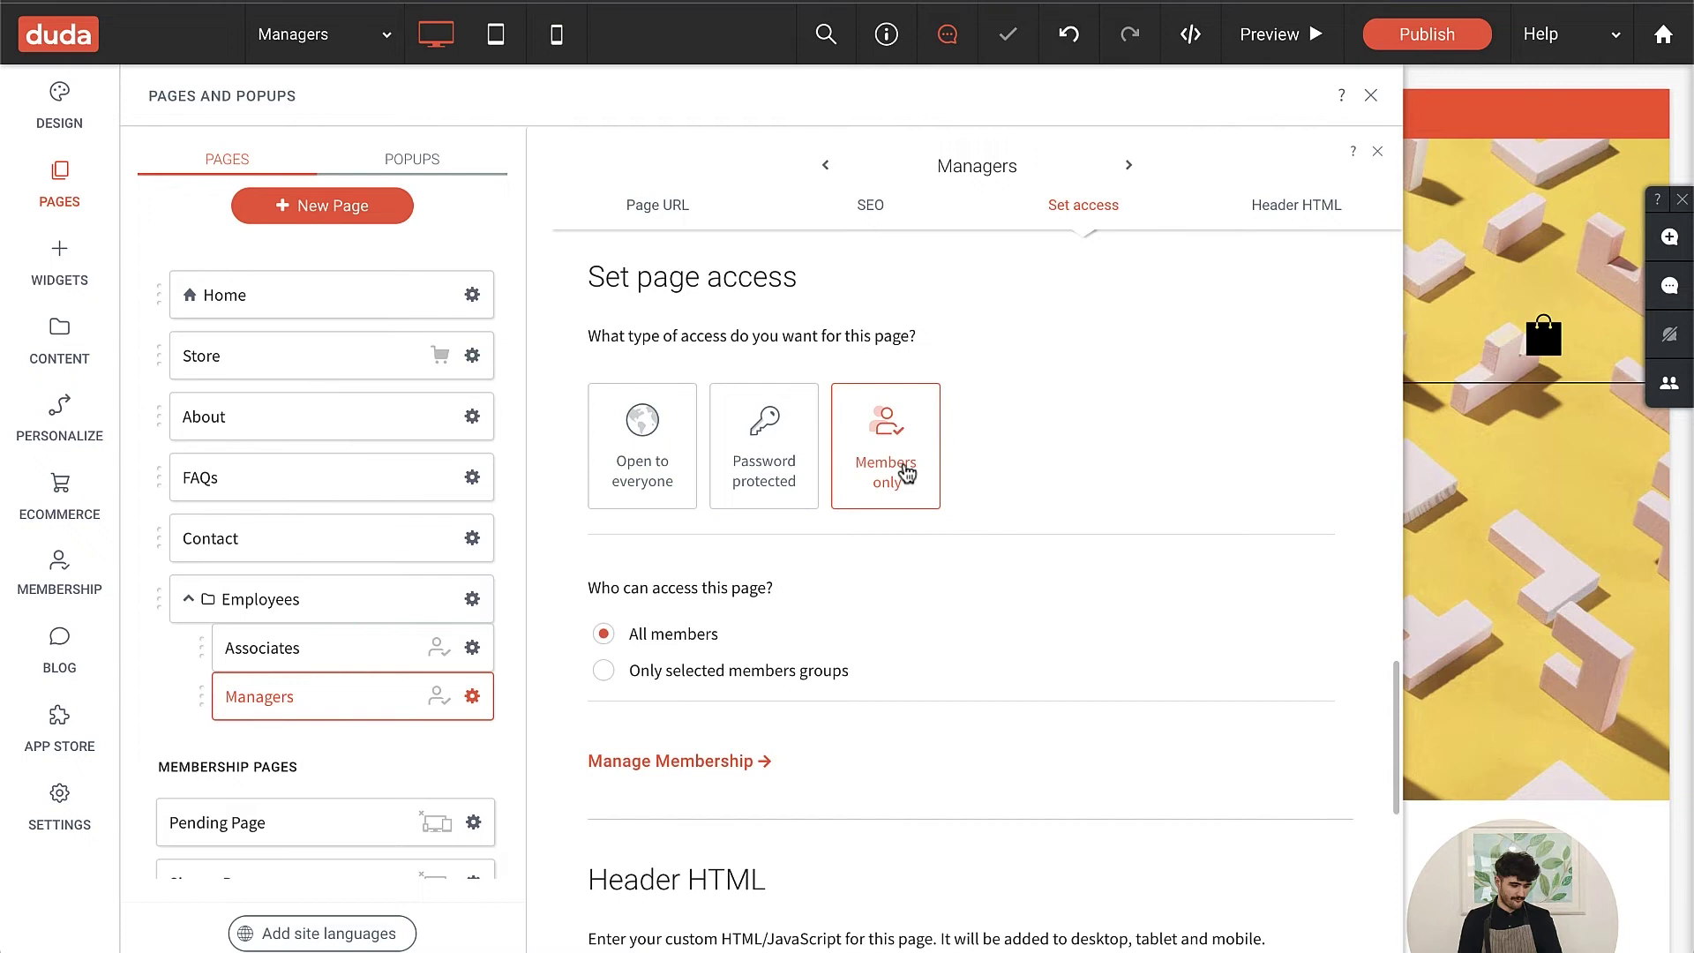
click(714, 673)
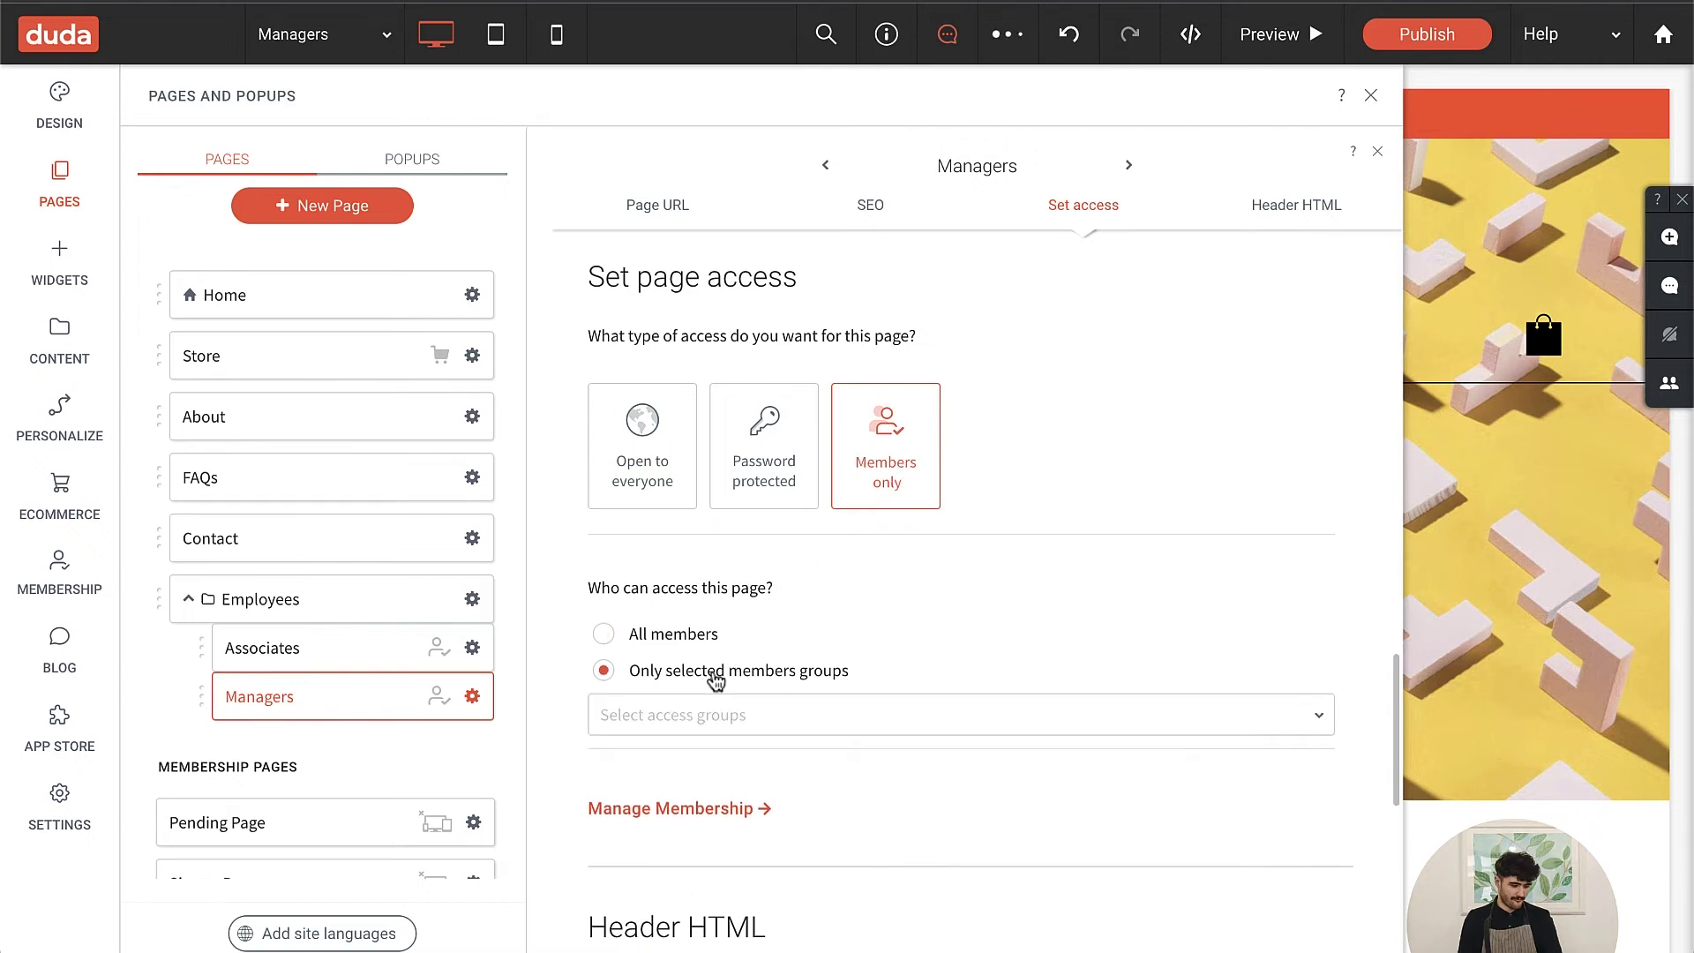
click(731, 713)
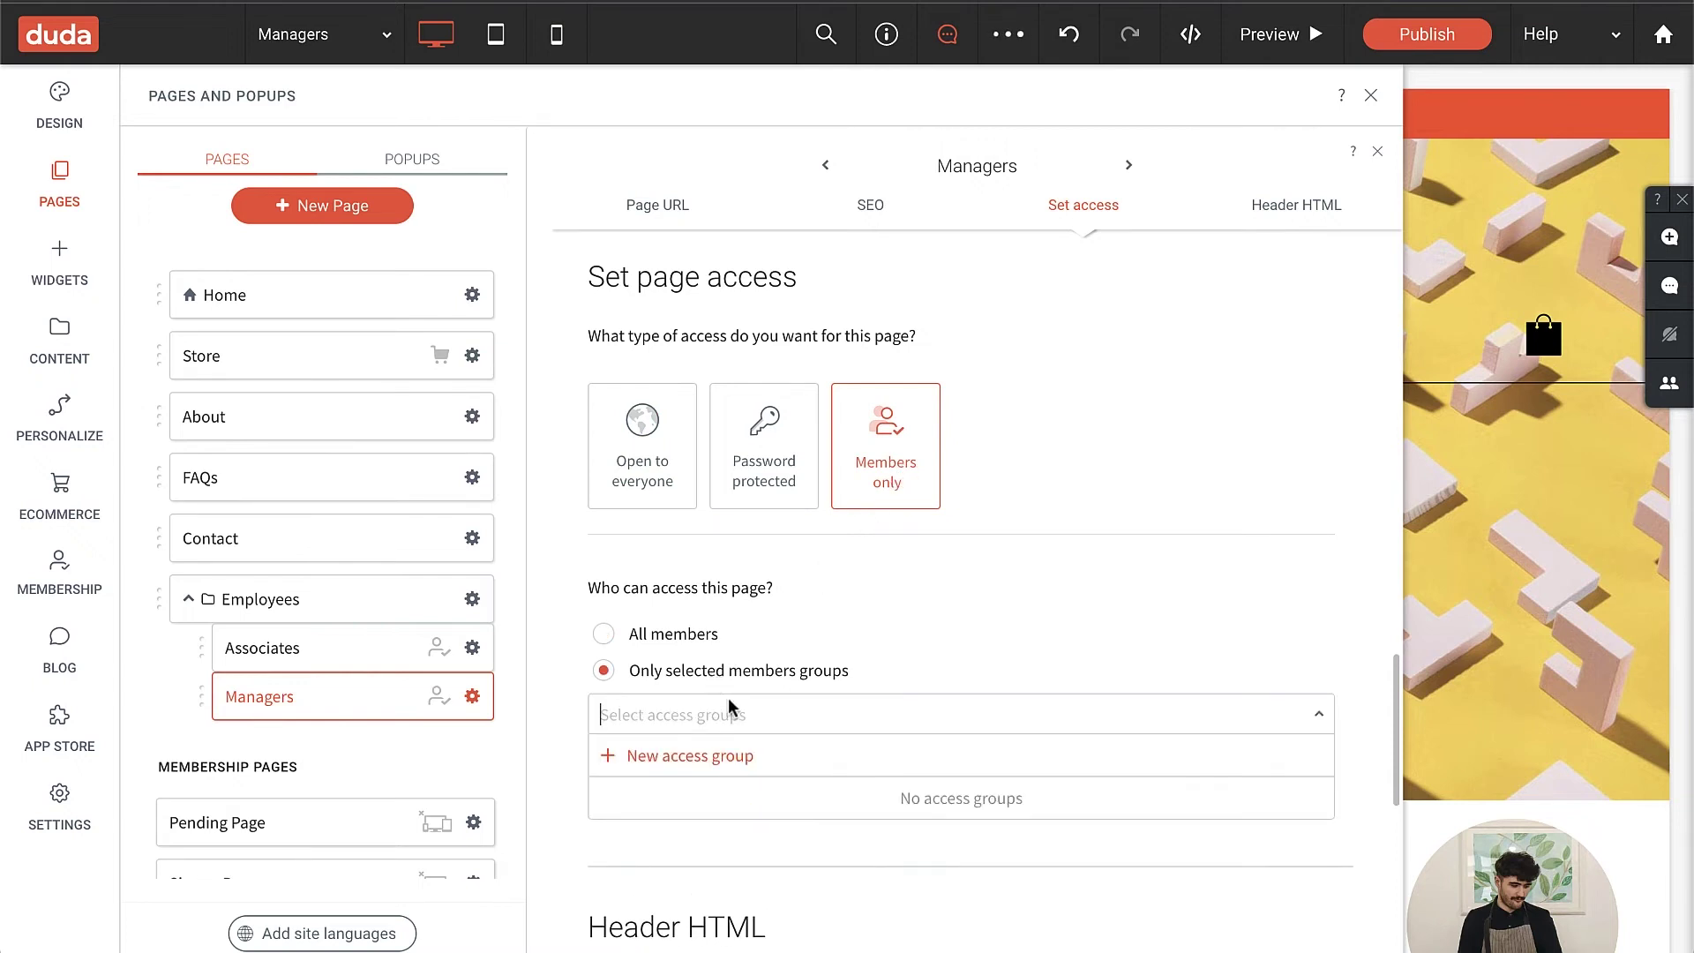
click(682, 764)
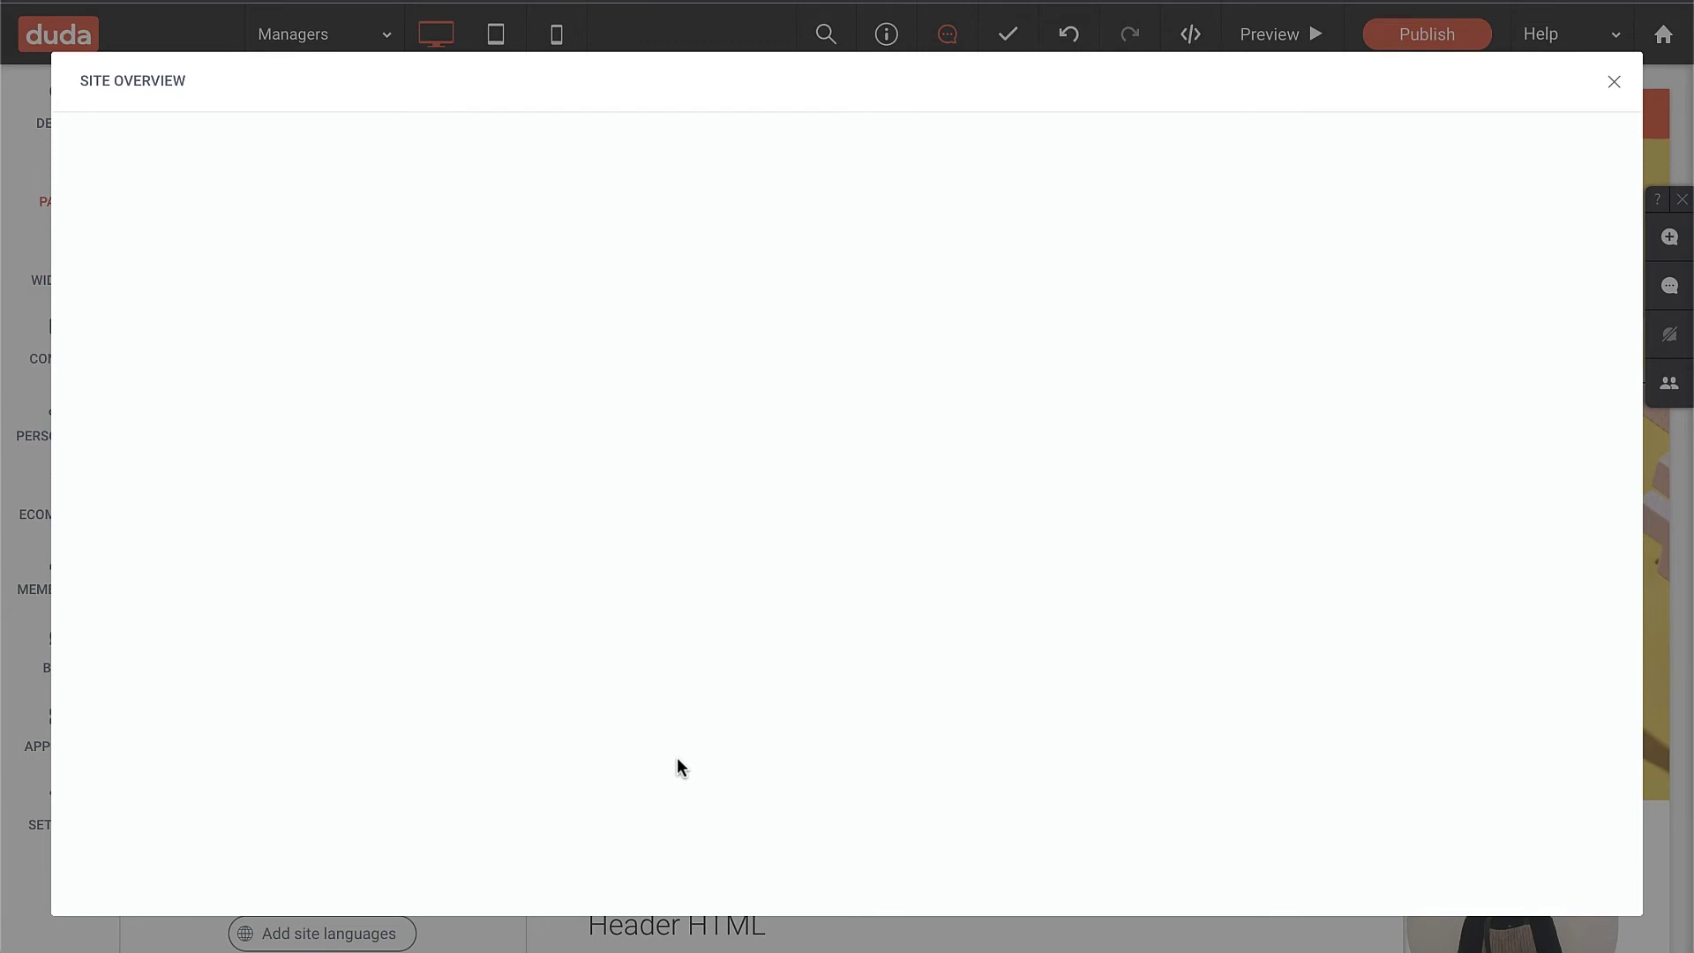
Create an access group titled 'Managers', assign it the Managers page, and save
click(1502, 245)
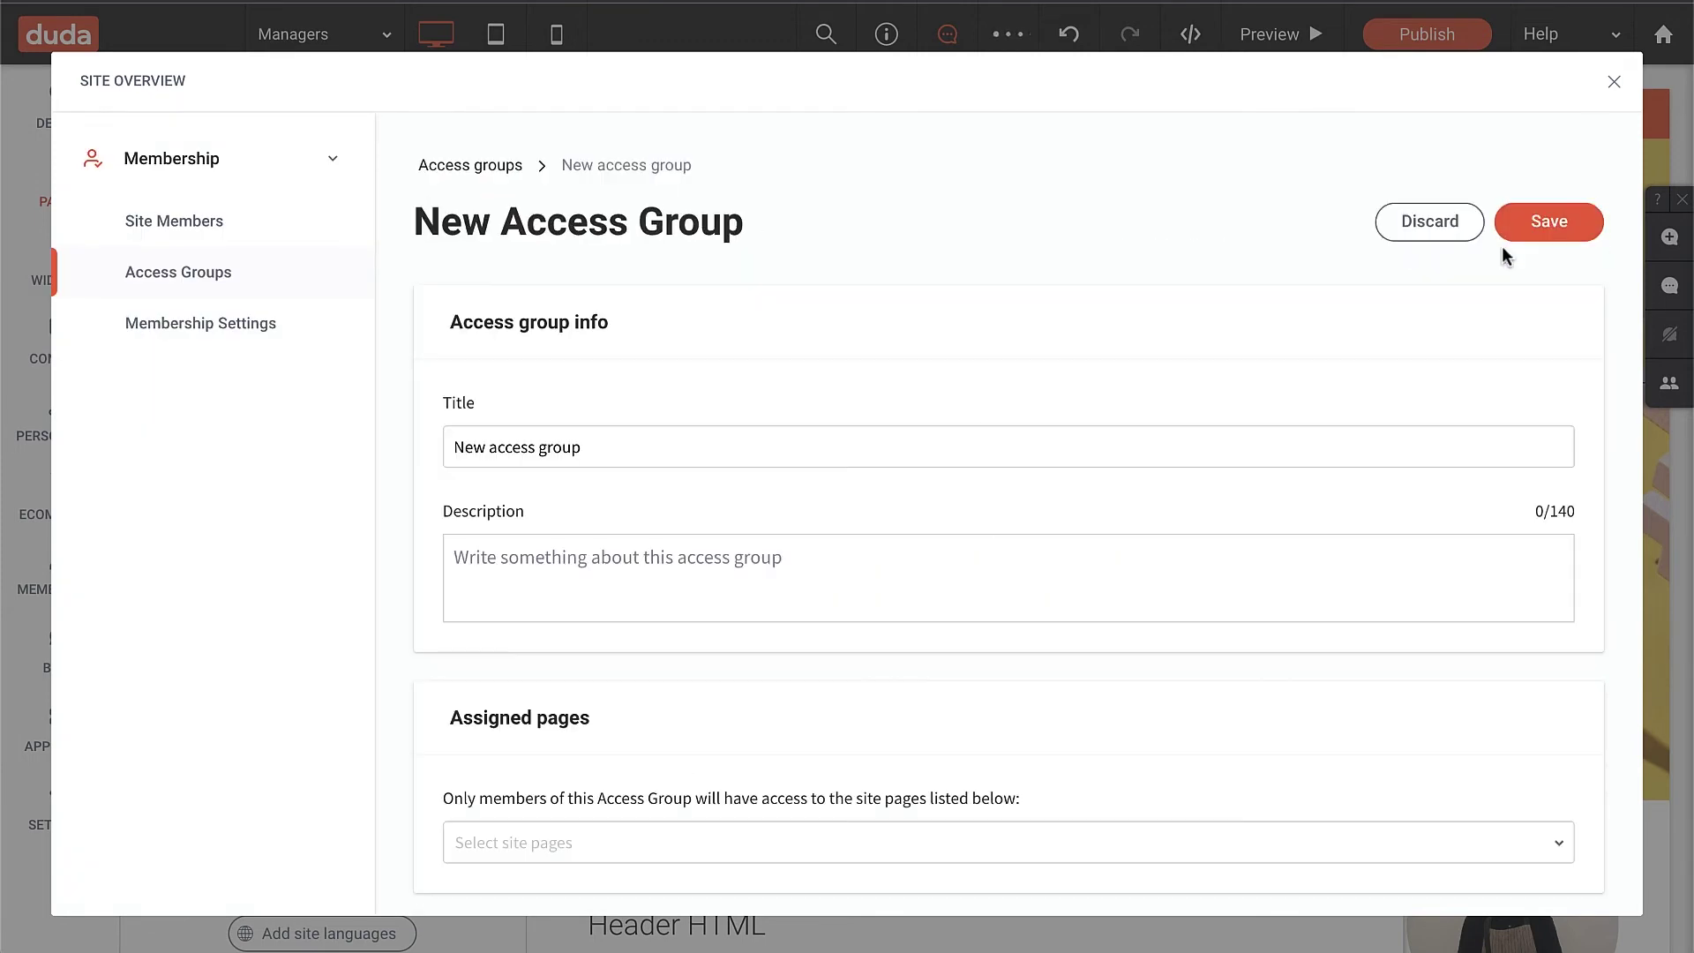
triple_click(724, 443)
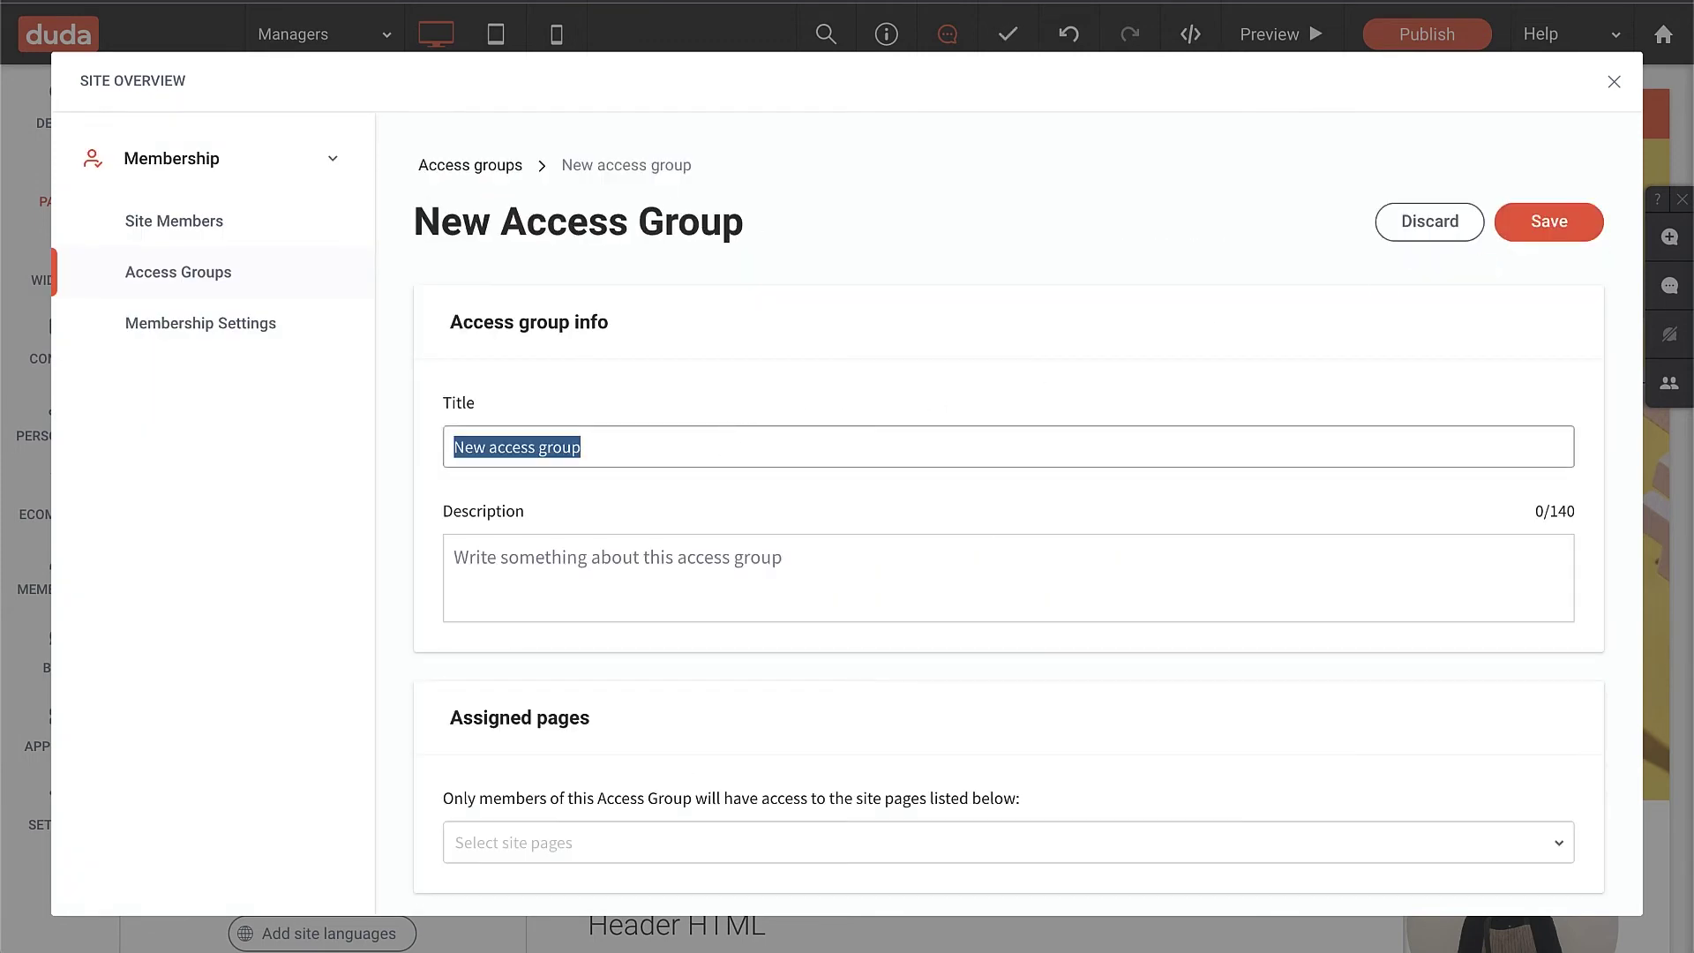
text(Managers)
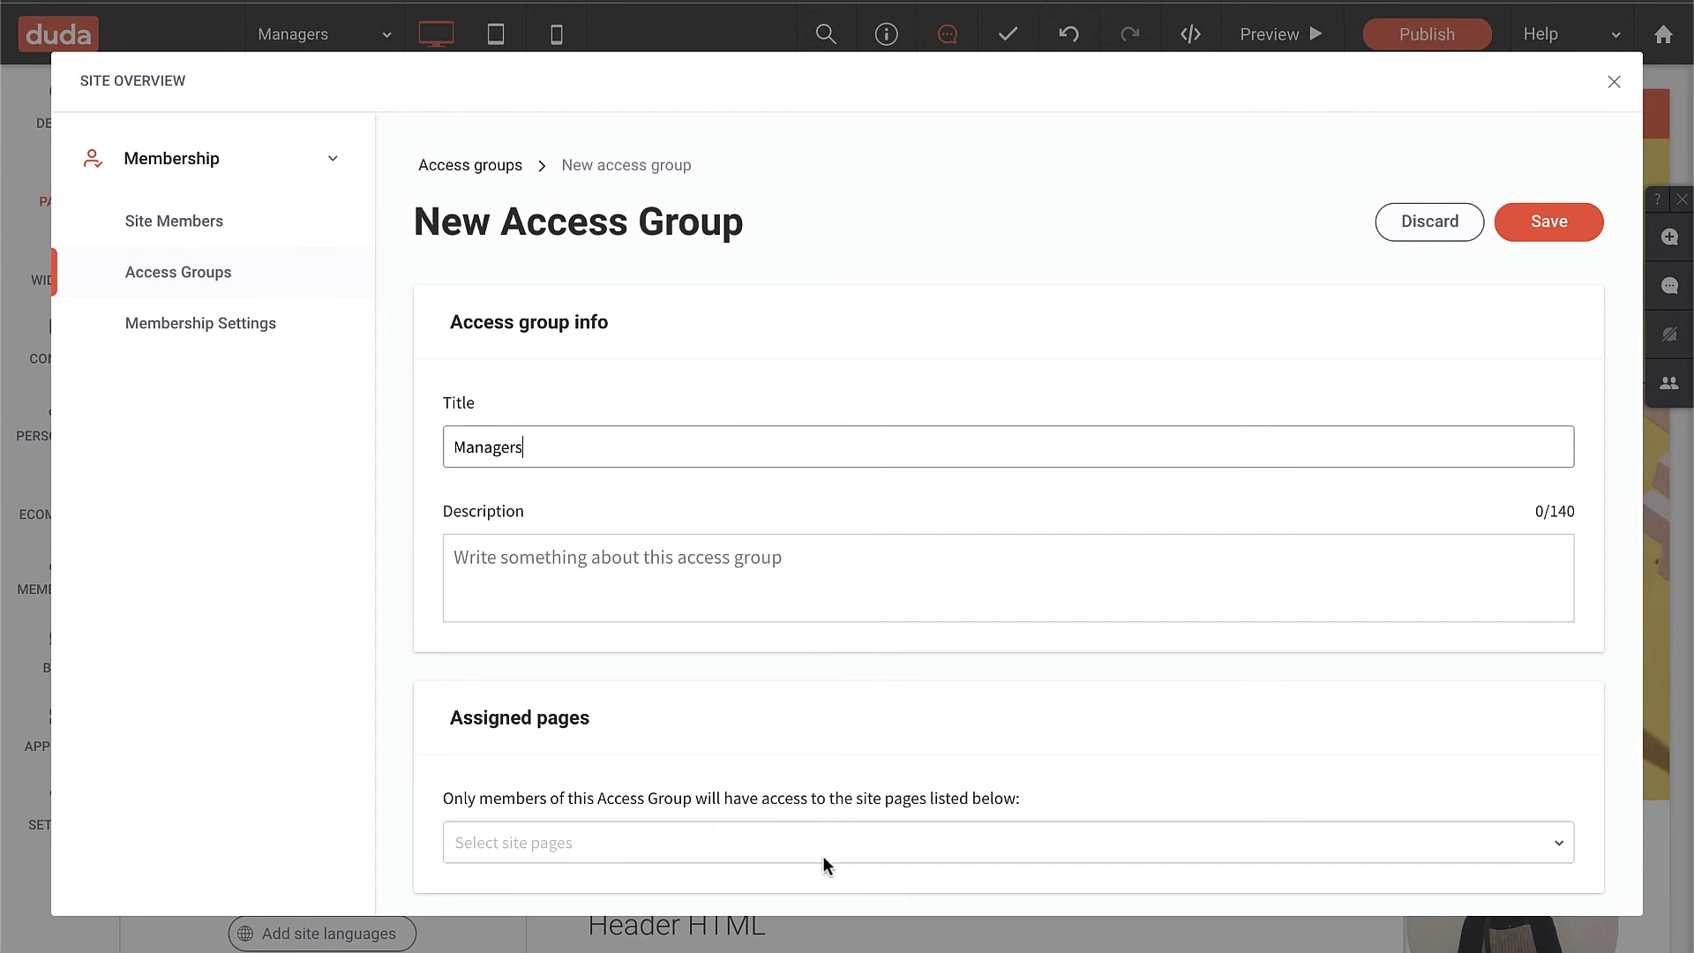
click(823, 856)
click(737, 849)
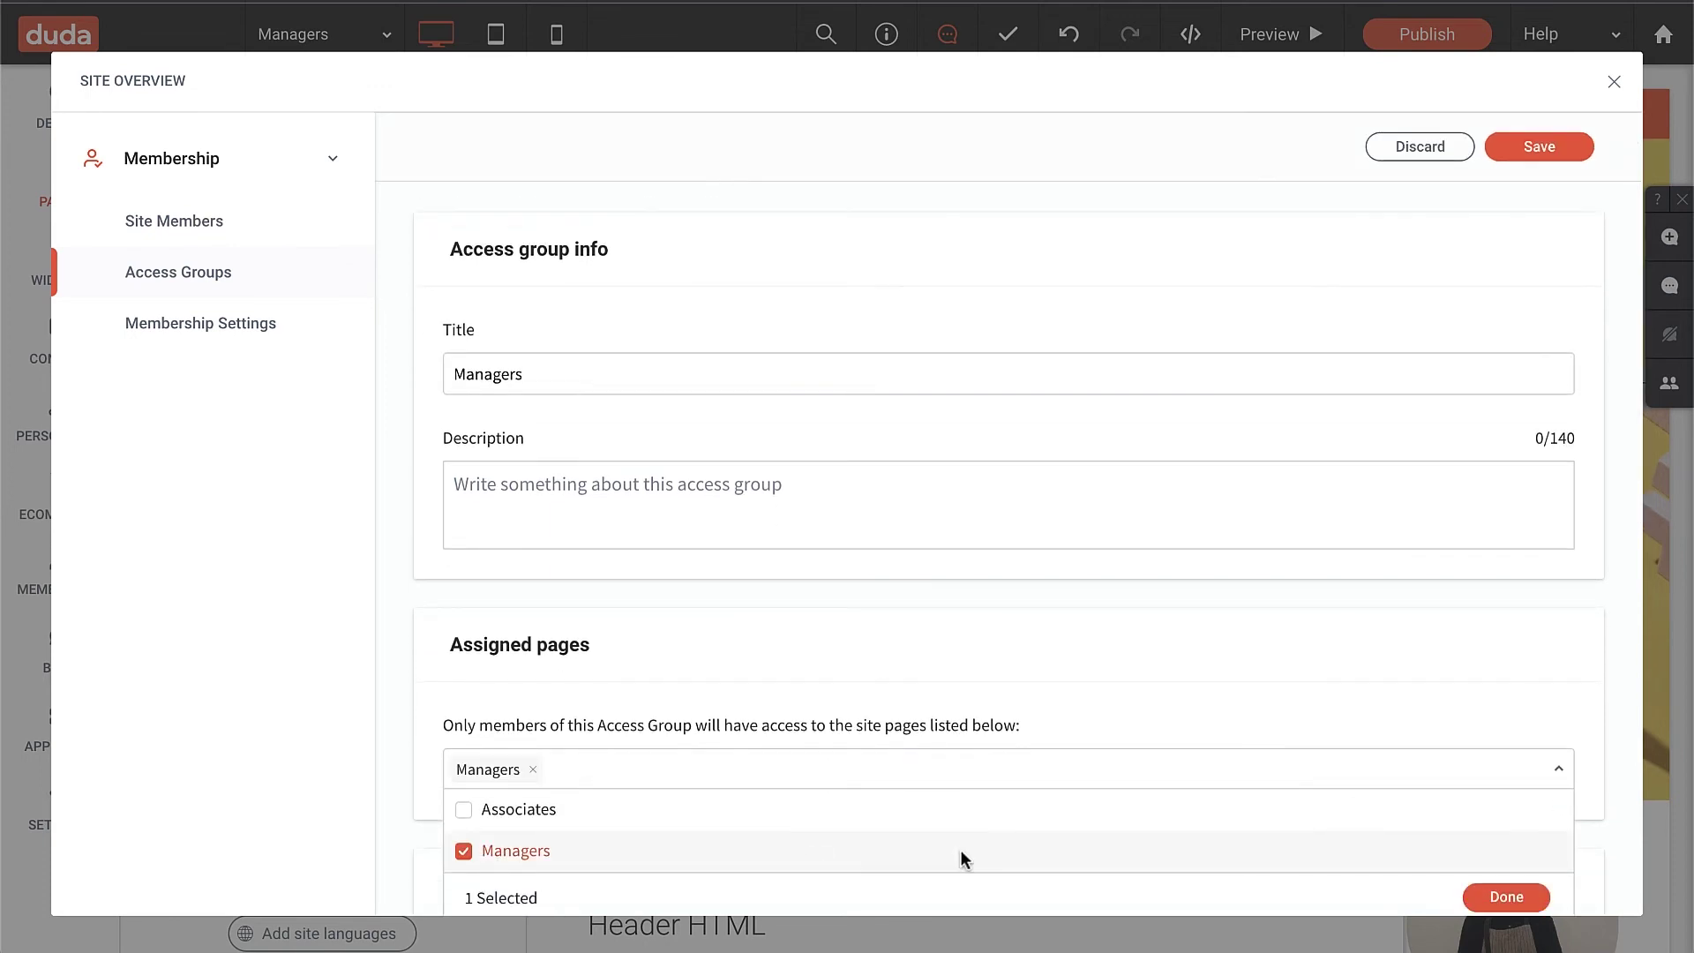
click(1500, 899)
click(1539, 157)
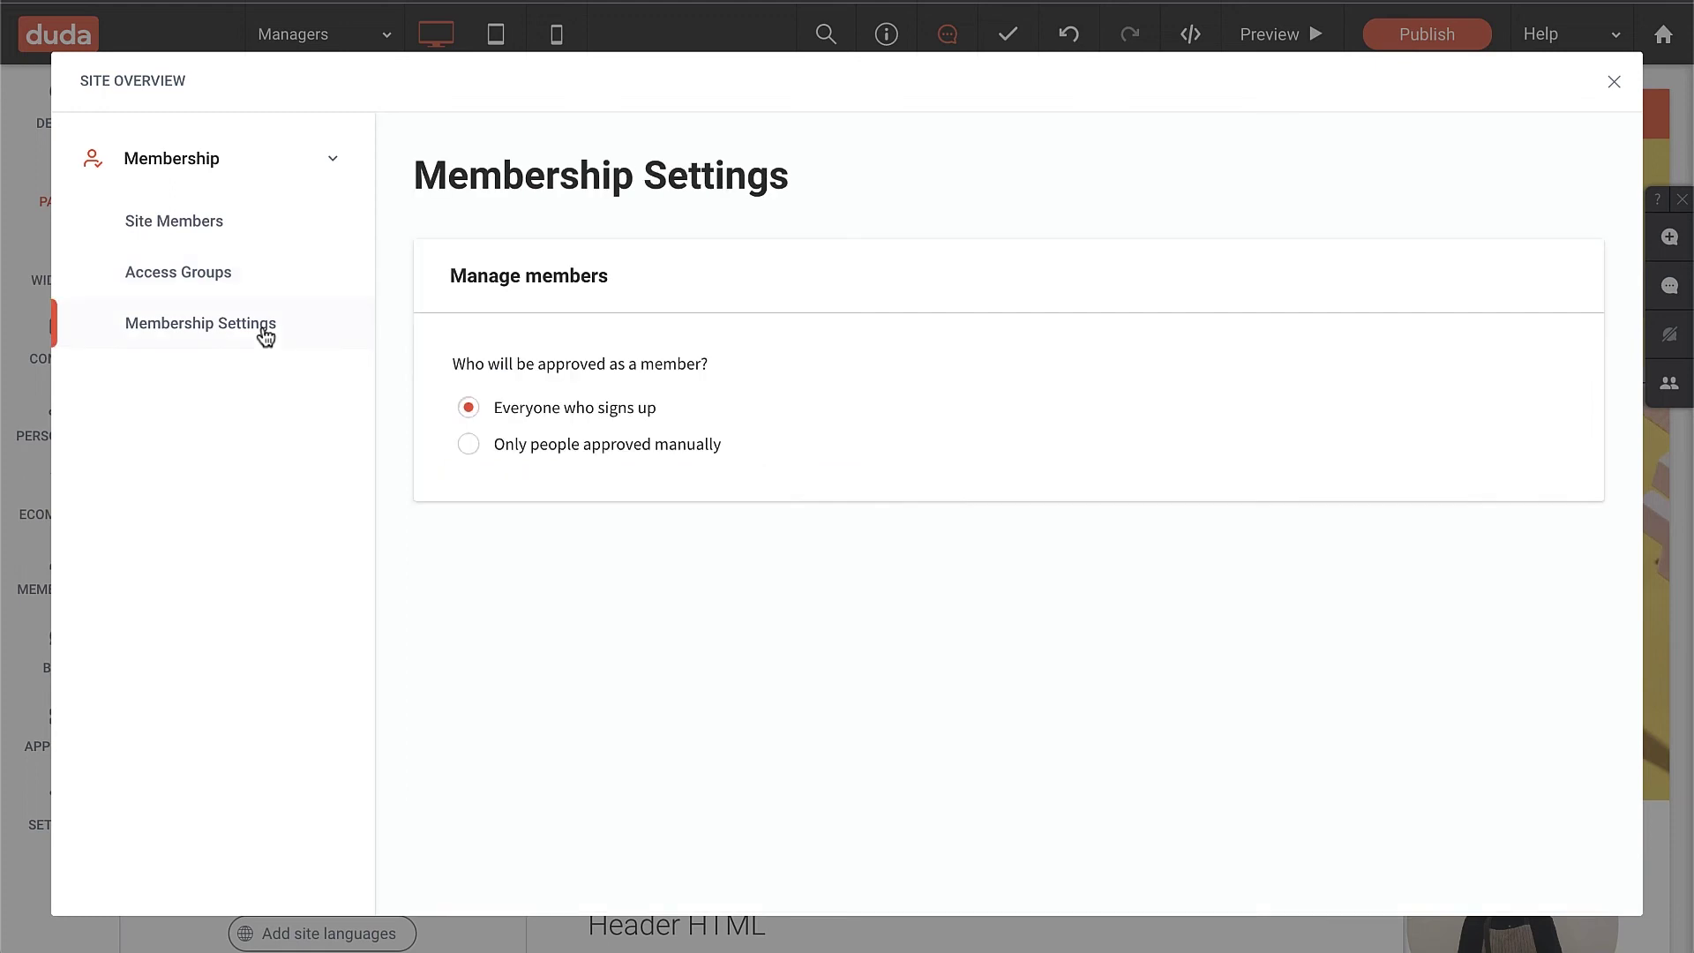
Require manual approval for new members, then log in as a member on the previewed Managers page
click(470, 444)
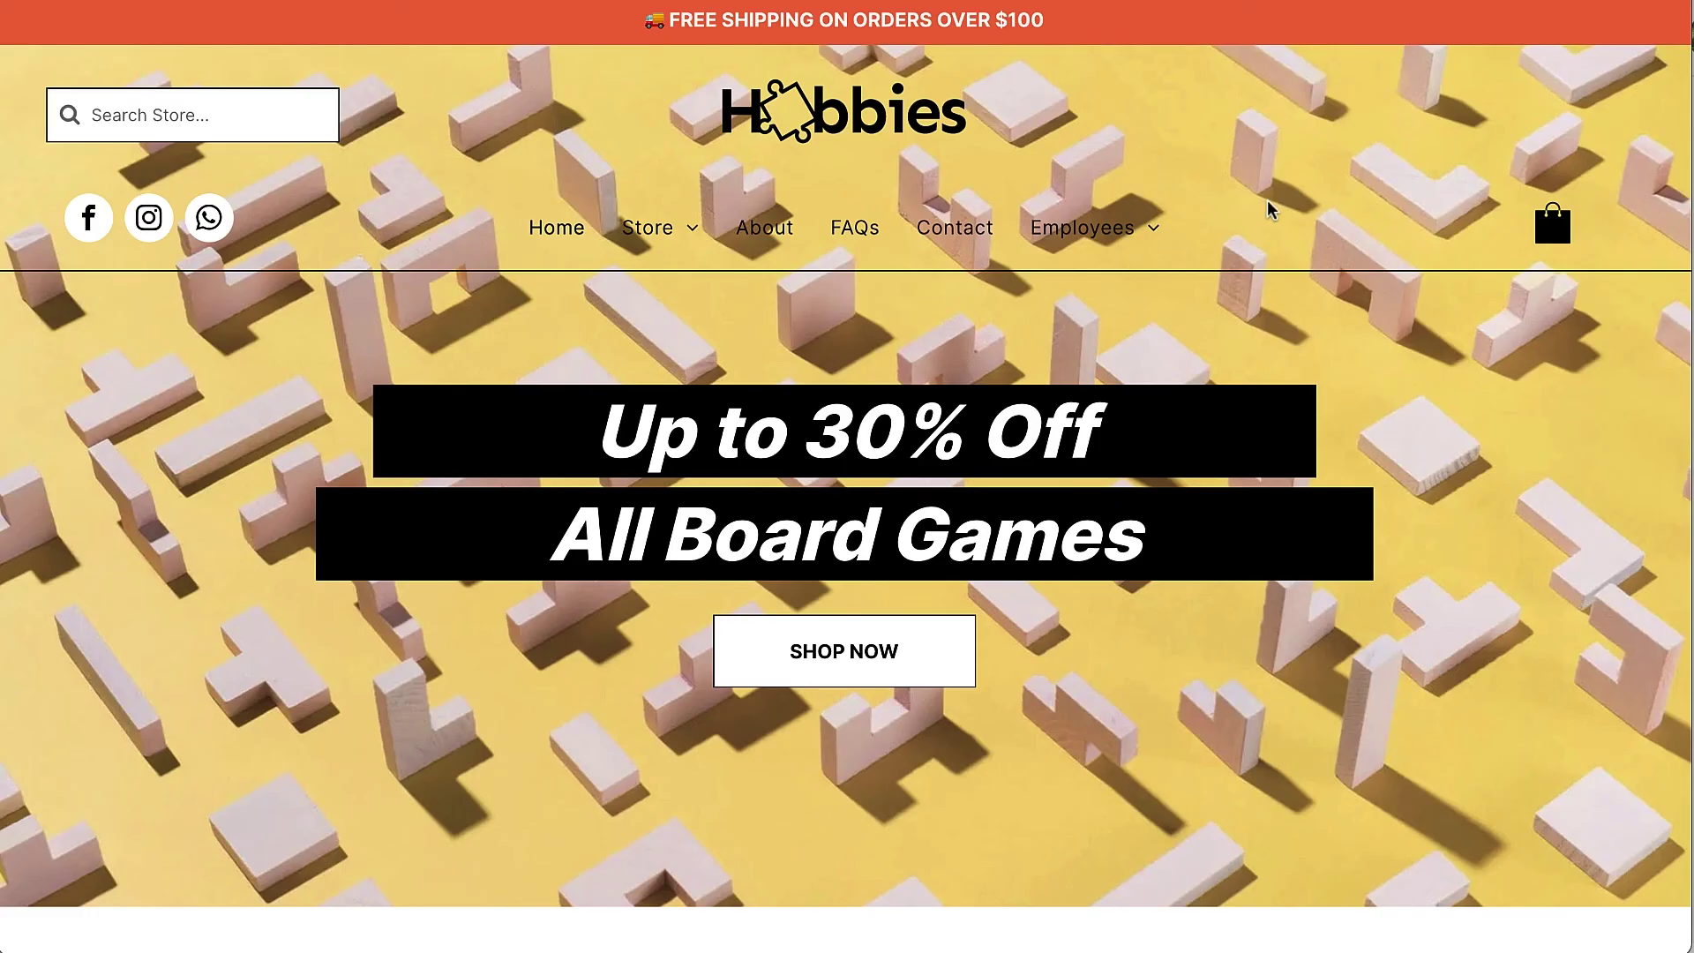
click(1116, 370)
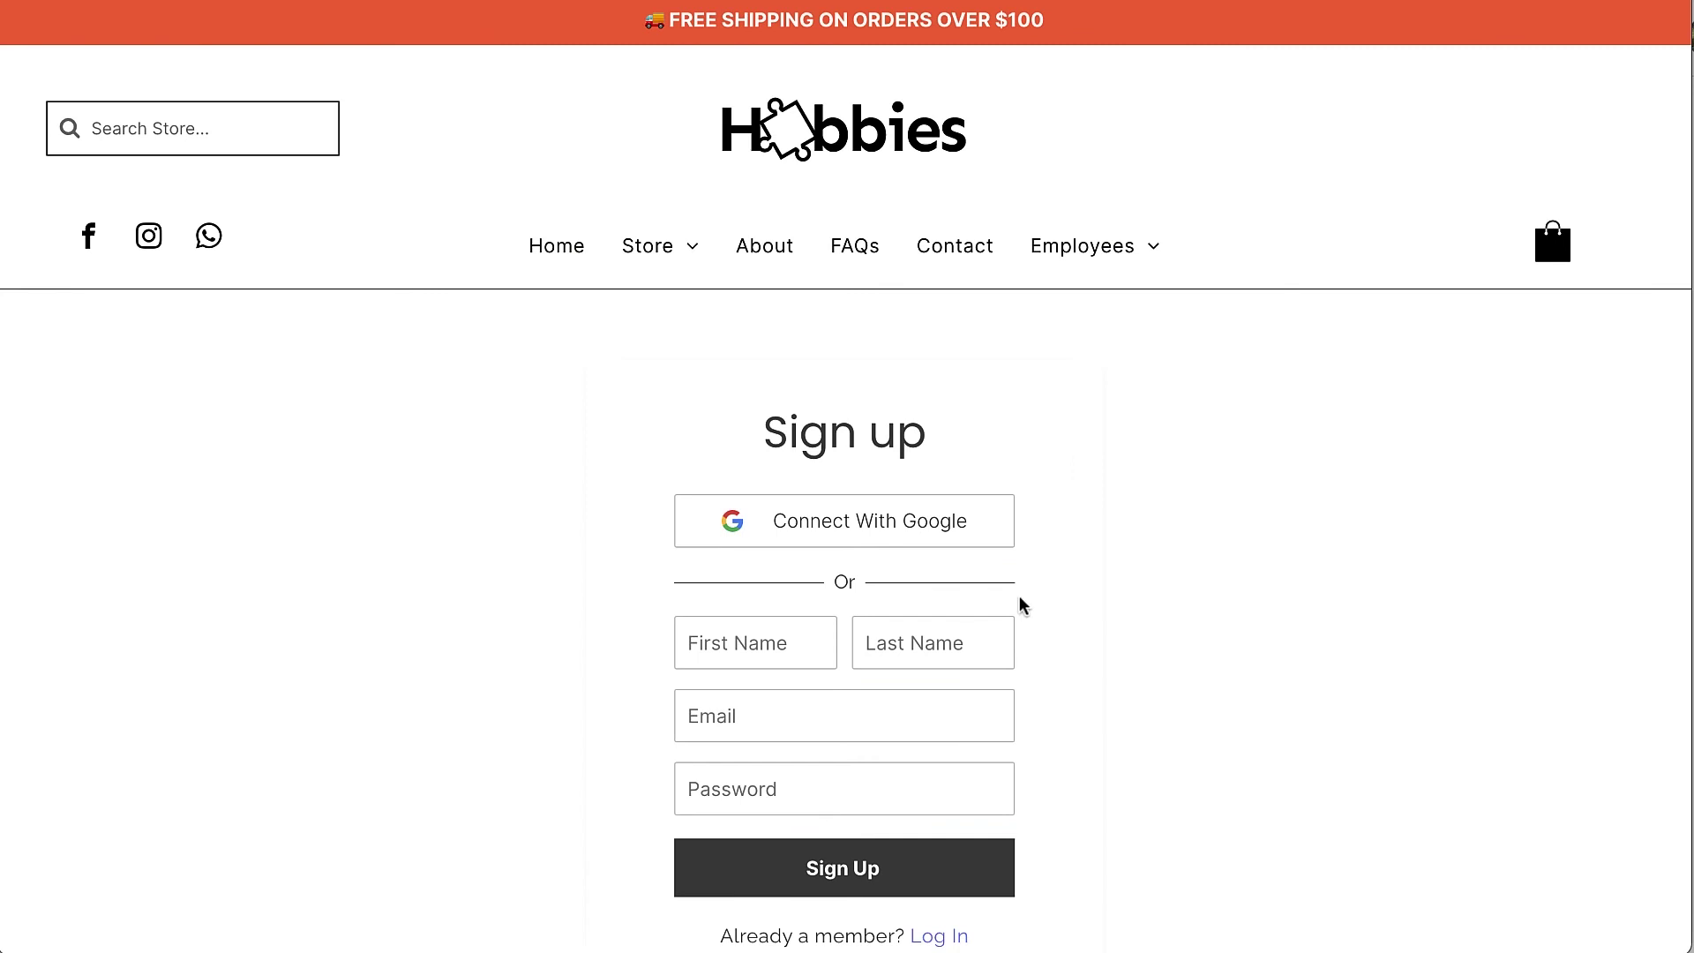
click(948, 930)
click(775, 643)
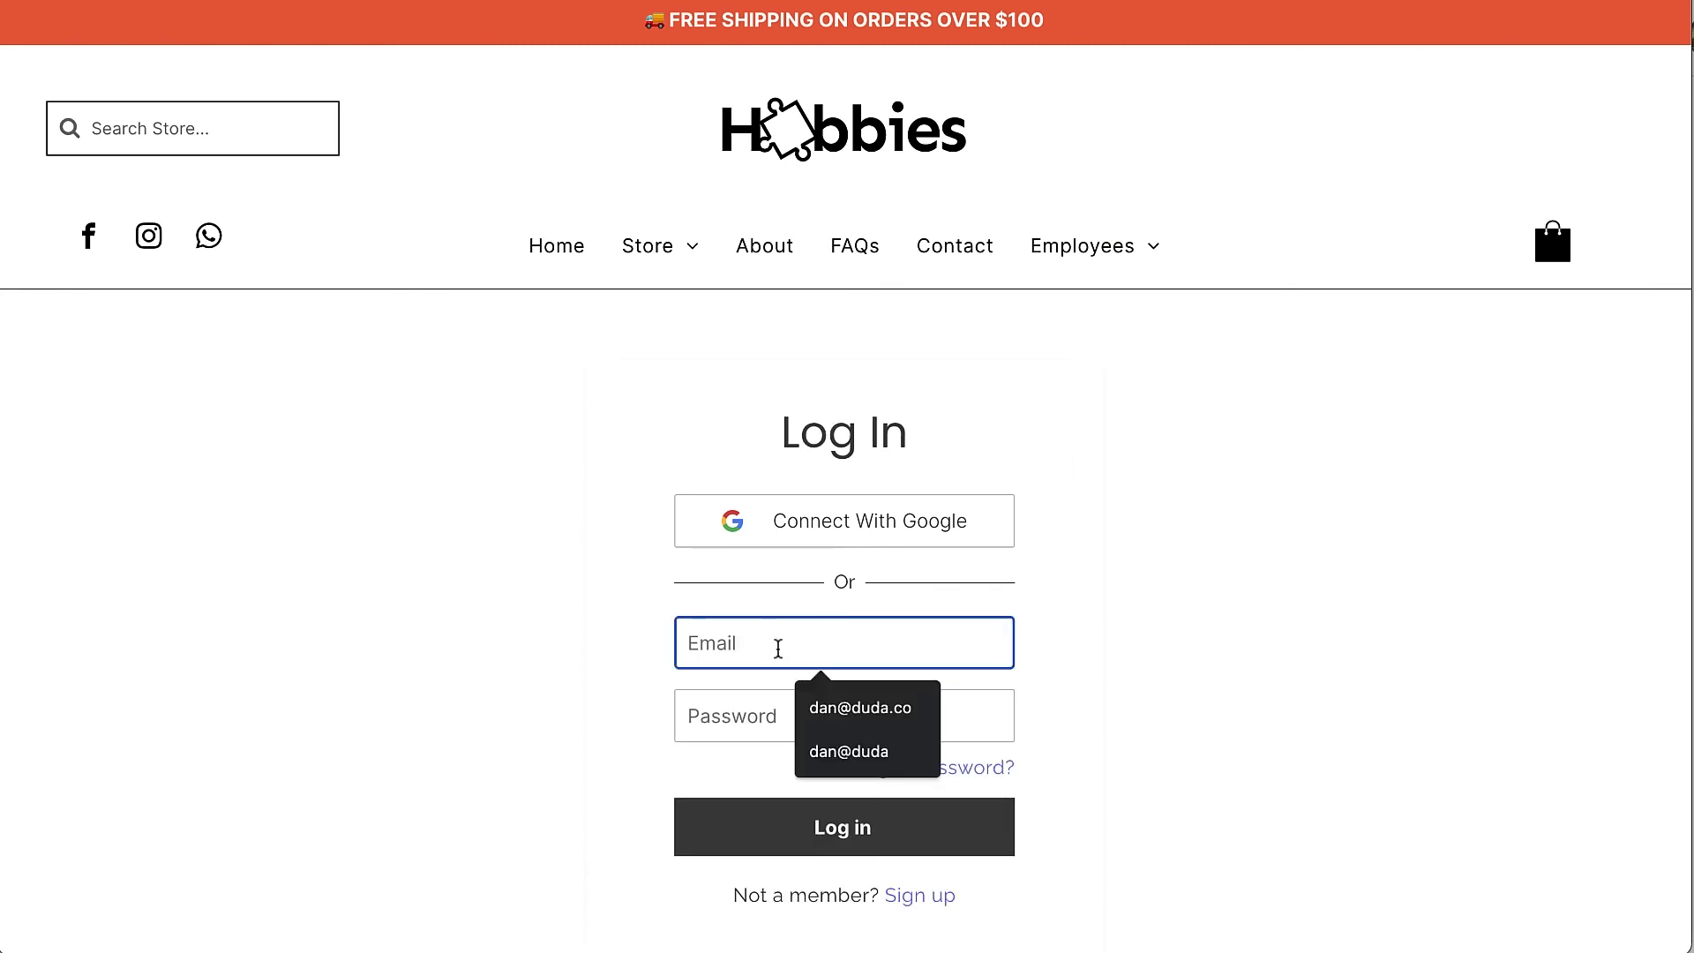
click(820, 697)
click(801, 711)
text(•••••••••)
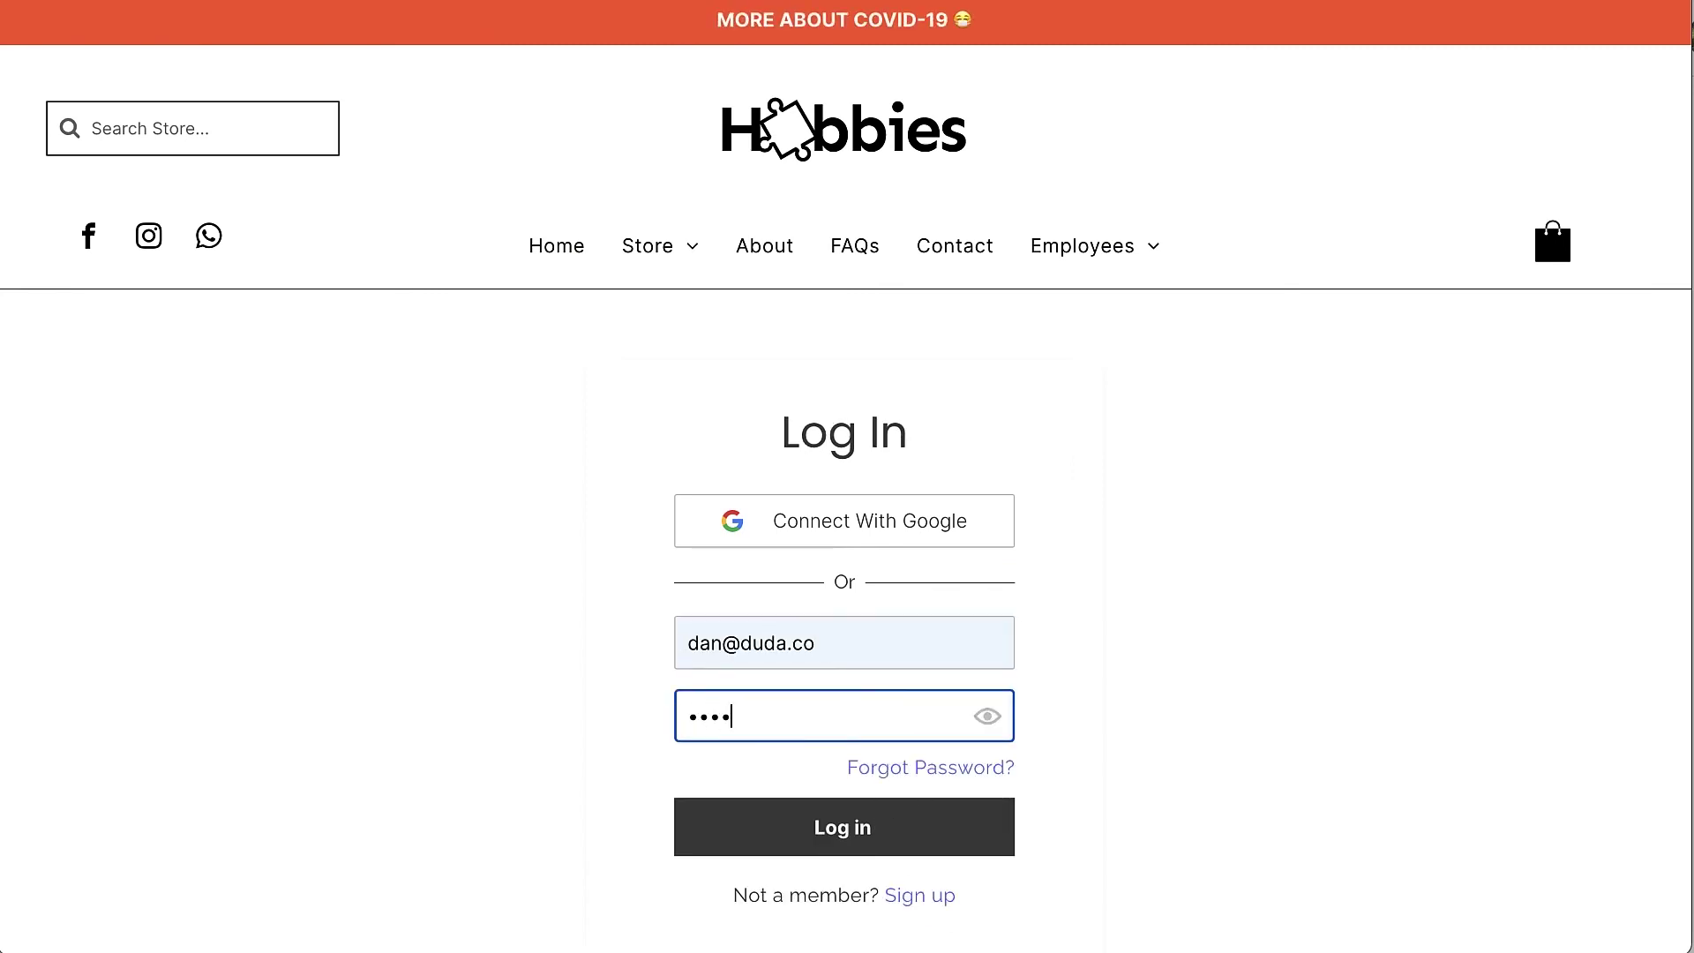
click(794, 829)
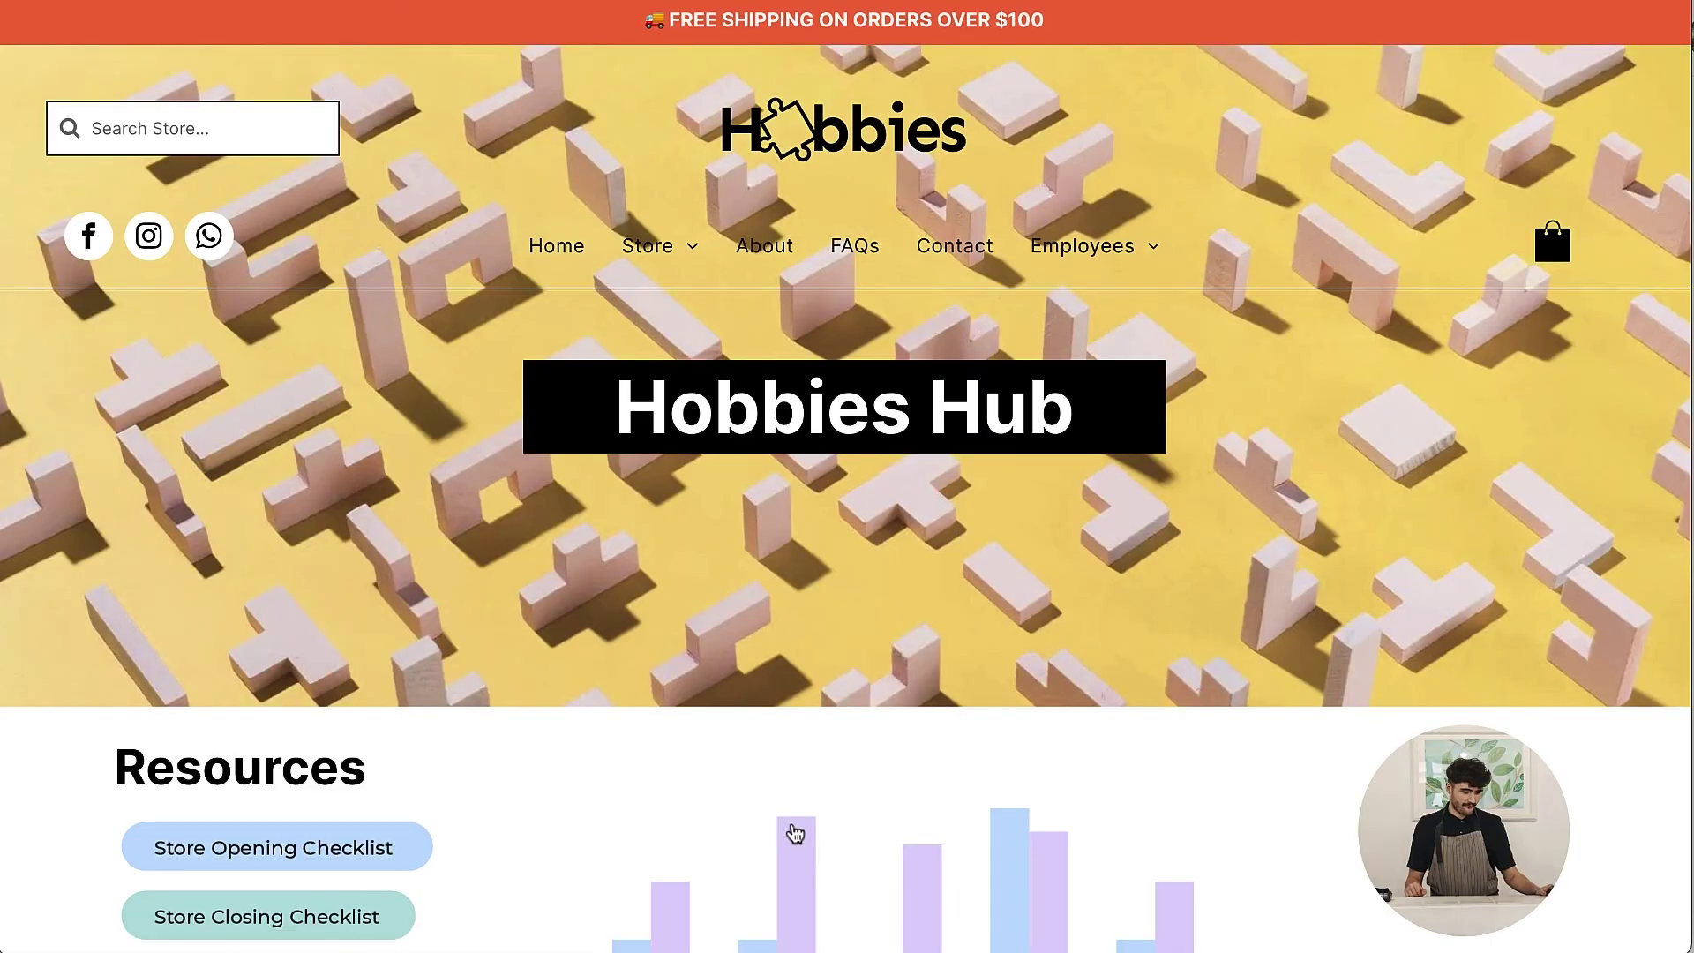
Log out of the member account from the member menu
scroll(795, 834, down, 6)
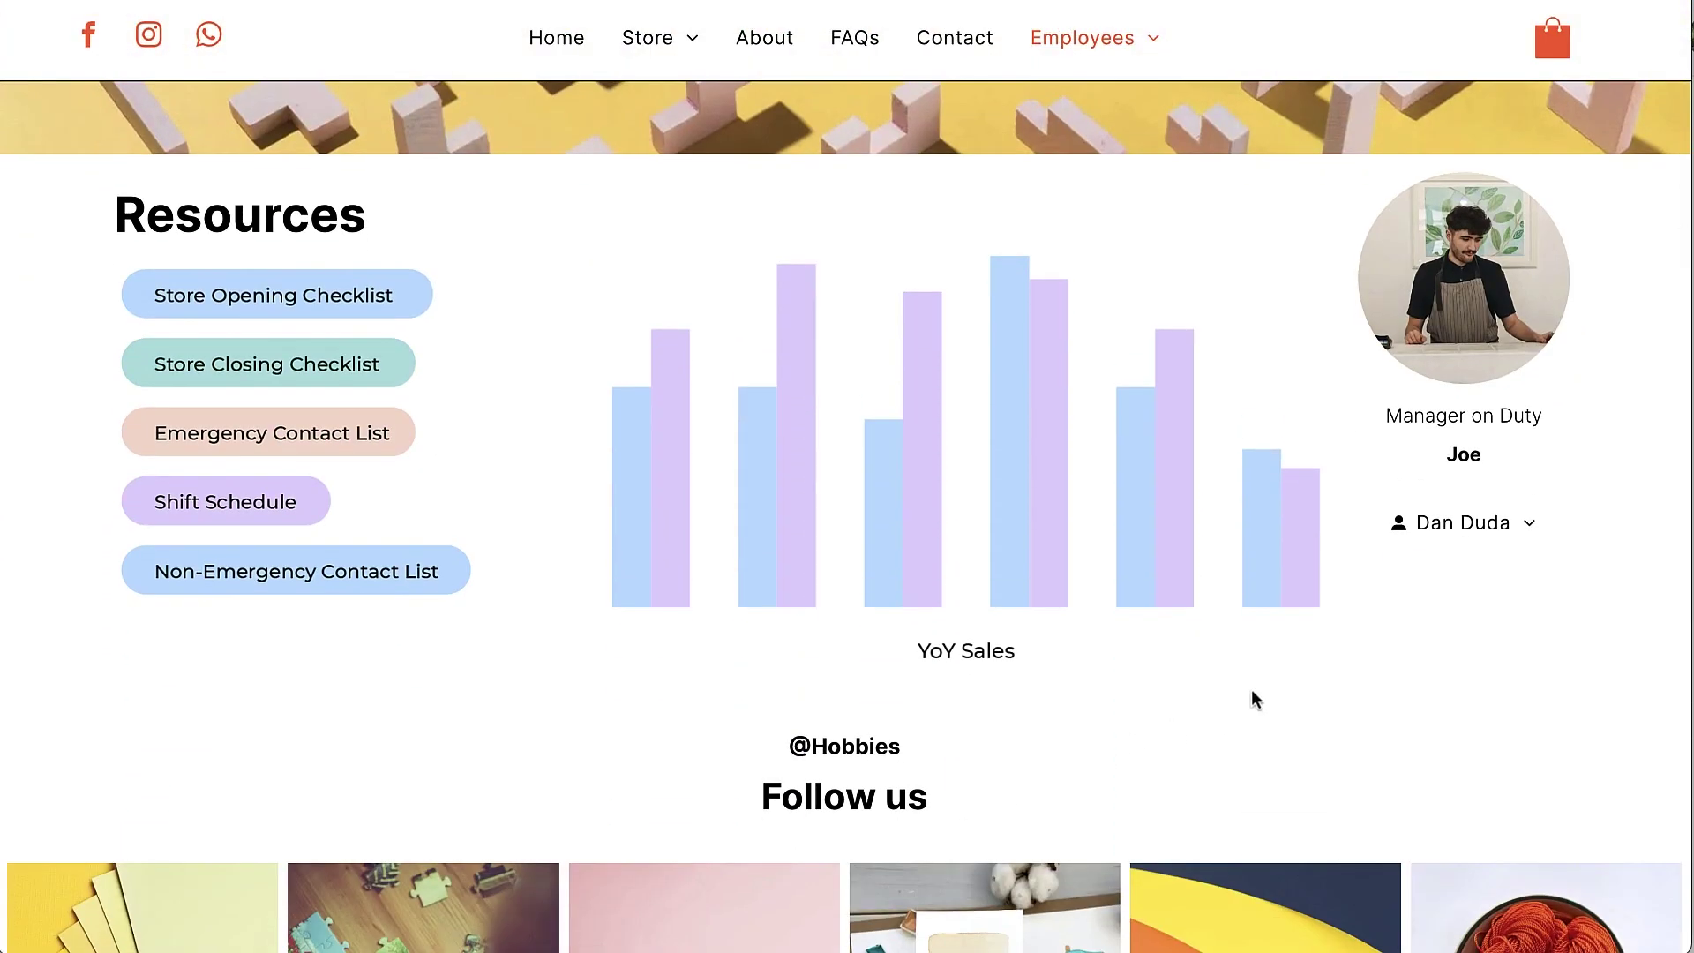
click(1472, 528)
click(1472, 593)
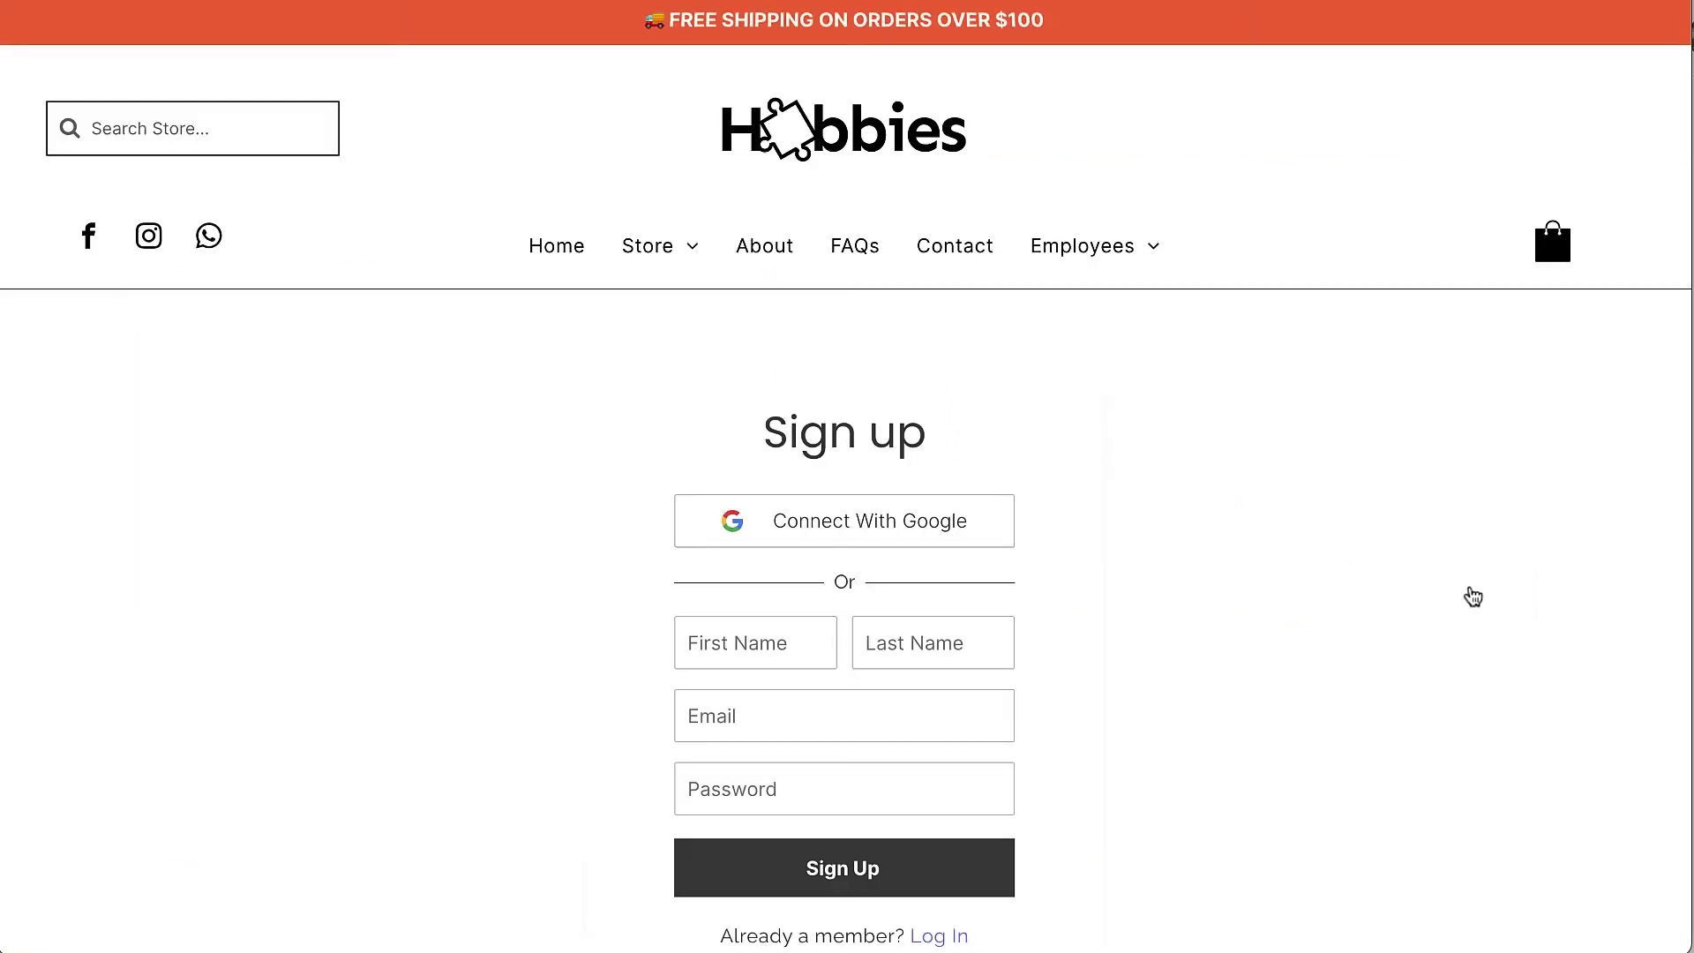